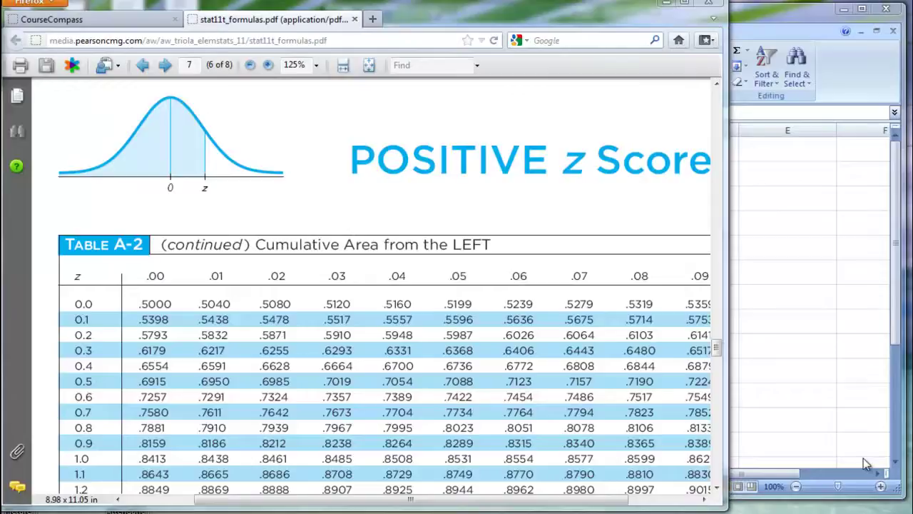
# - Narrow the Excel window so the PDF's Table A-2 stays visible beside it
pyautogui.click(775, 18)
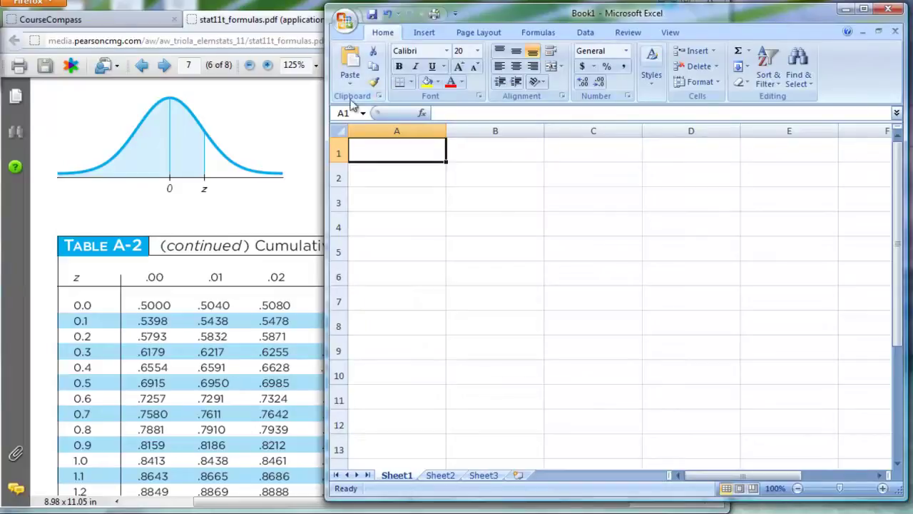
pyautogui.moveTo(325, 104); pyautogui.dragTo(408, 103)
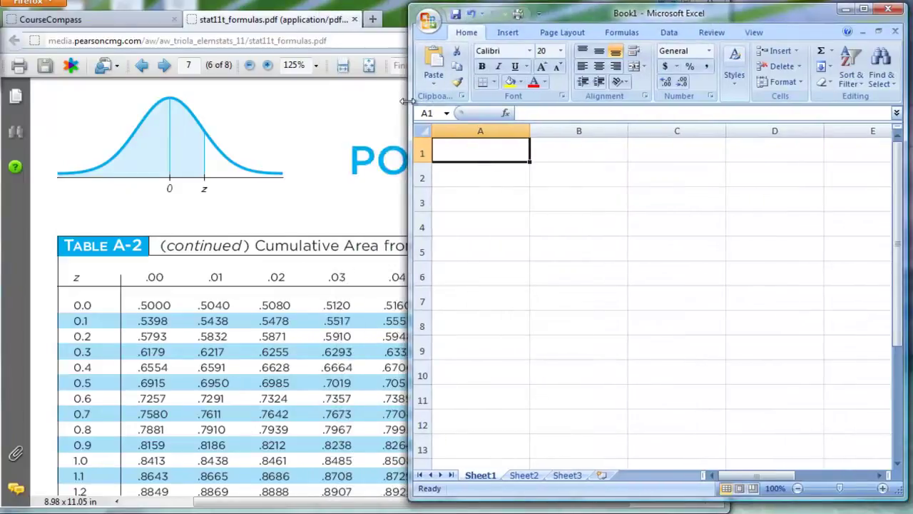
pyautogui.click(351, 12)
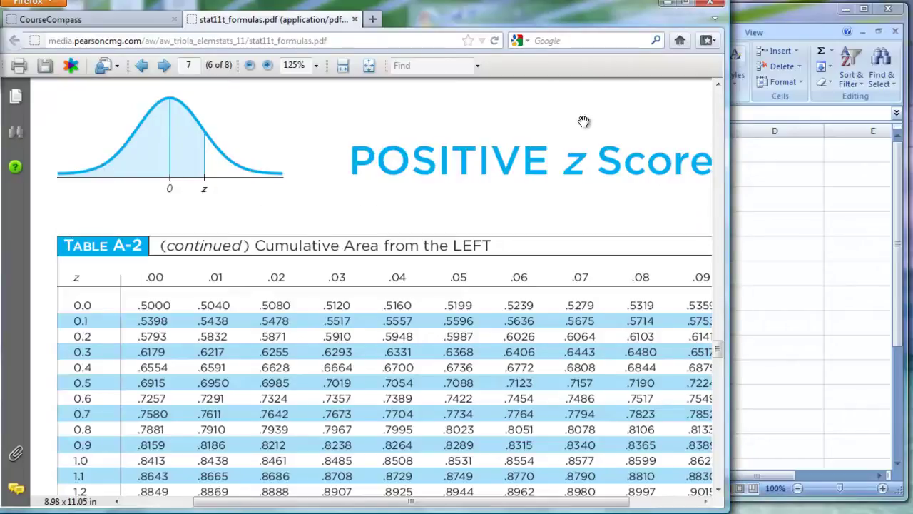
# - Enter the heading 'shaded to the left' in A1 and the label 'z' in A2
pyautogui.click(758, 20)
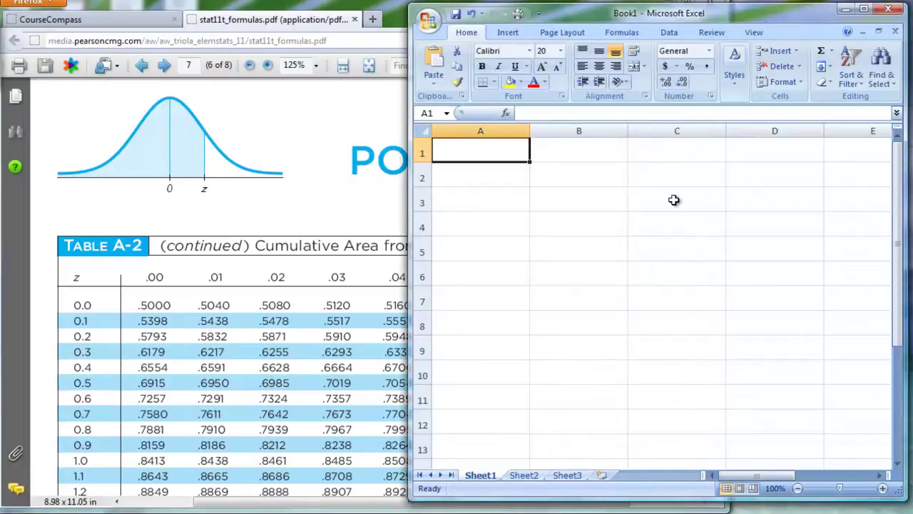
pyautogui.write('shaded')
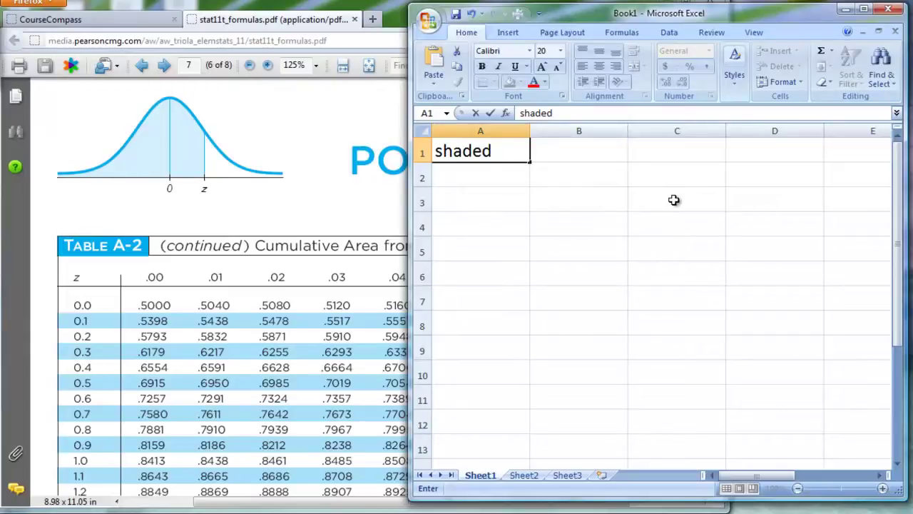
pyautogui.write('to thel')
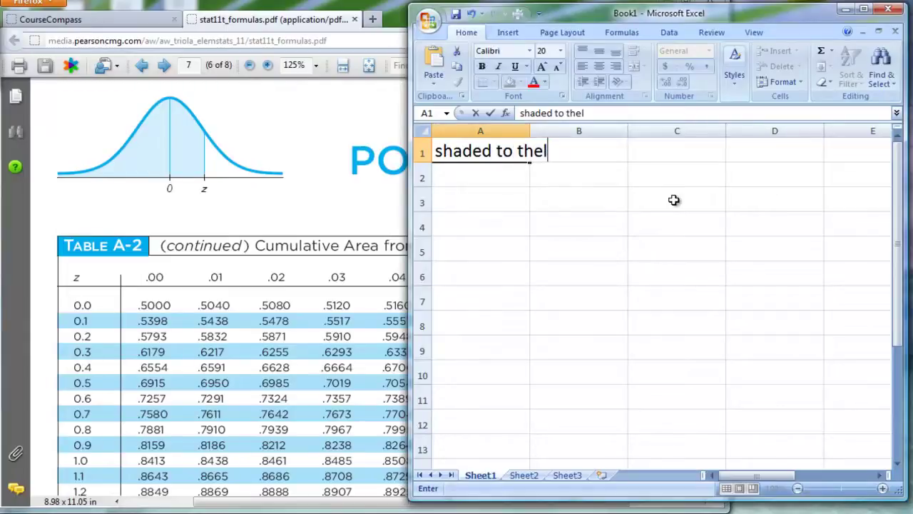
pyautogui.press('BackSpace')
pyautogui.write('left')
pyautogui.press('Return')
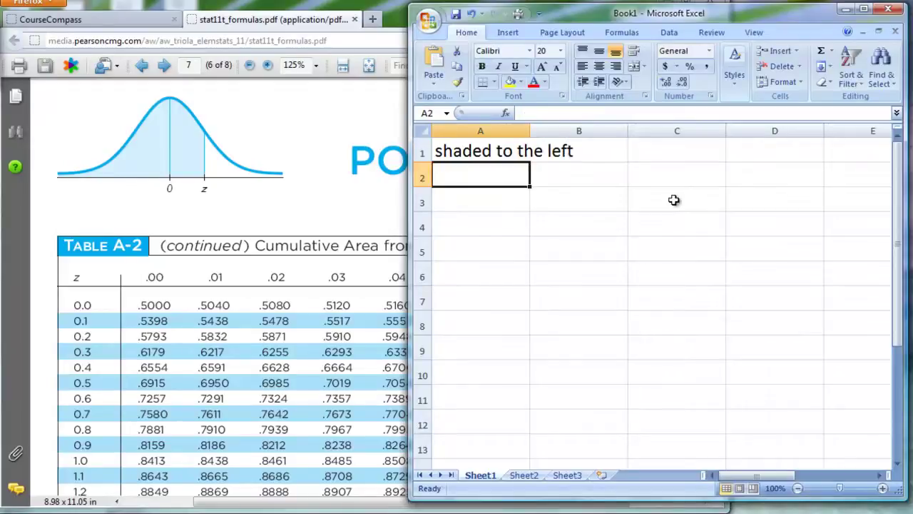
pyautogui.press('Up')
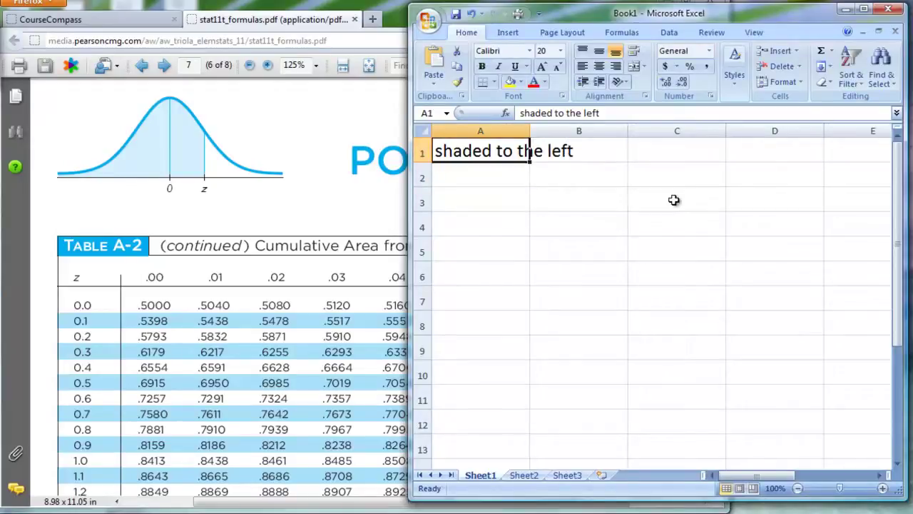
pyautogui.press('Down')
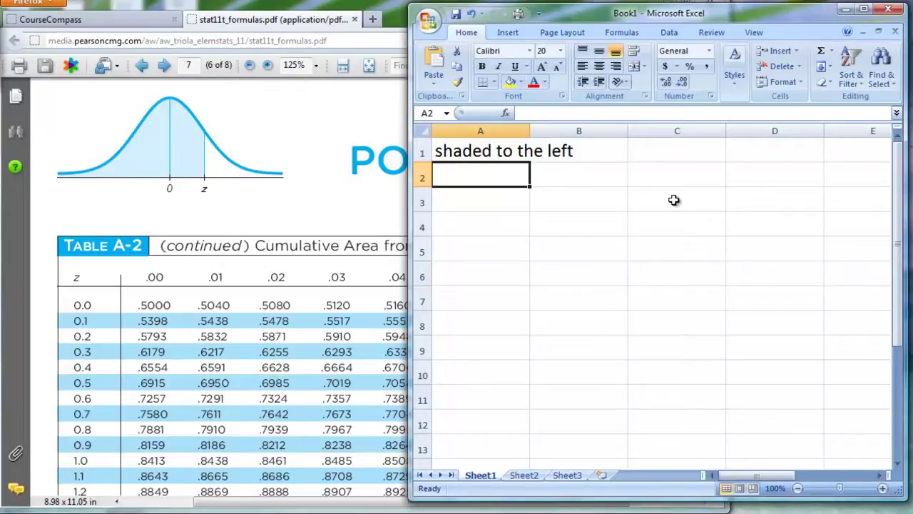
pyautogui.write('z')
pyautogui.press('Return')
# - Put the z value 0.21 in B2 and the label 'P(z)' in A3
pyautogui.press('Up')
pyautogui.press('Right')
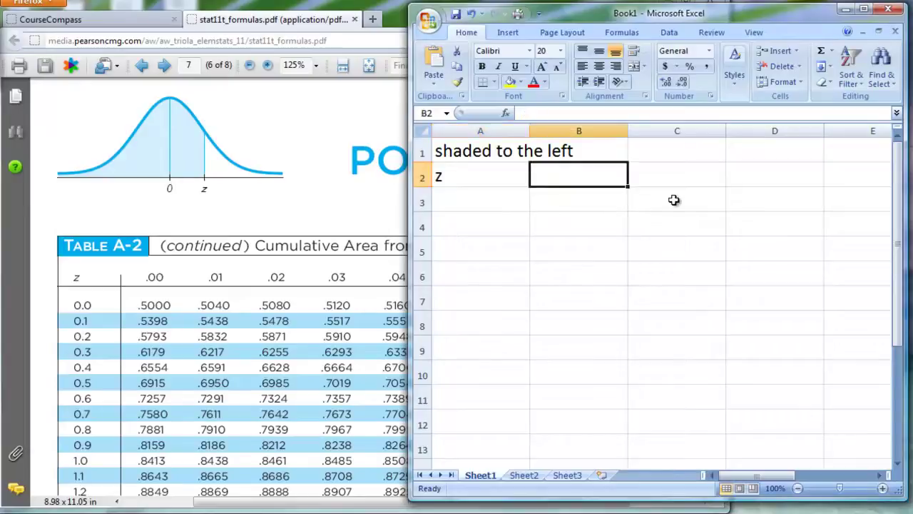
pyautogui.write('0.21')
pyautogui.press('Return')
pyautogui.click(570, 180)
pyautogui.press('Left')
pyautogui.press('Right')
pyautogui.press('Down')
pyautogui.press('Left')
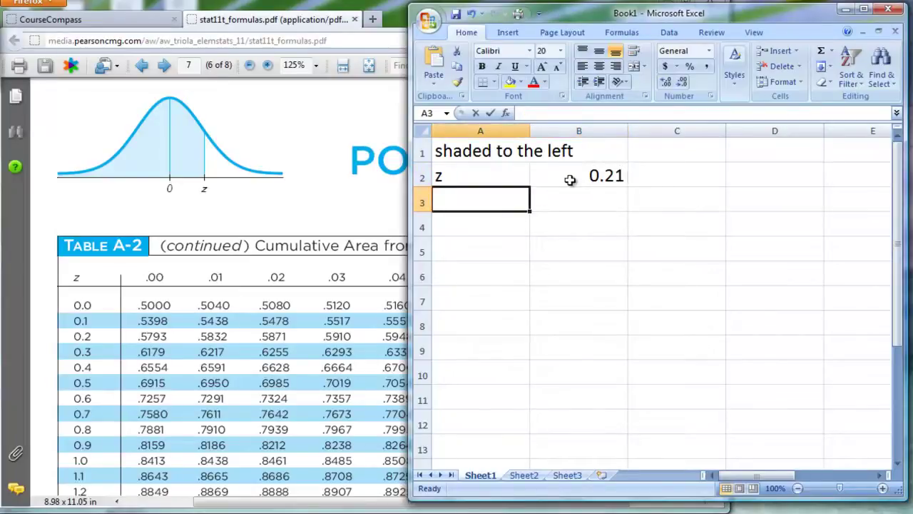
pyautogui.write('P(z)')
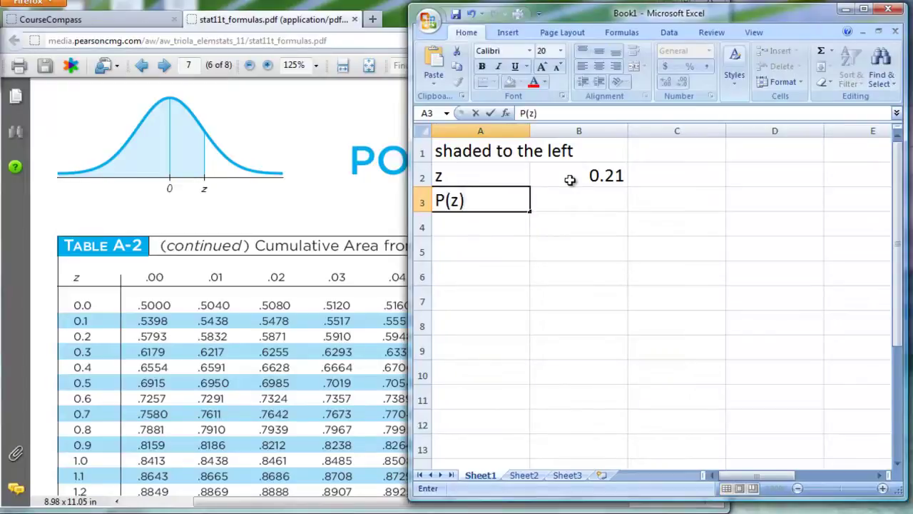
pyautogui.press('Return')
pyautogui.press('Up')
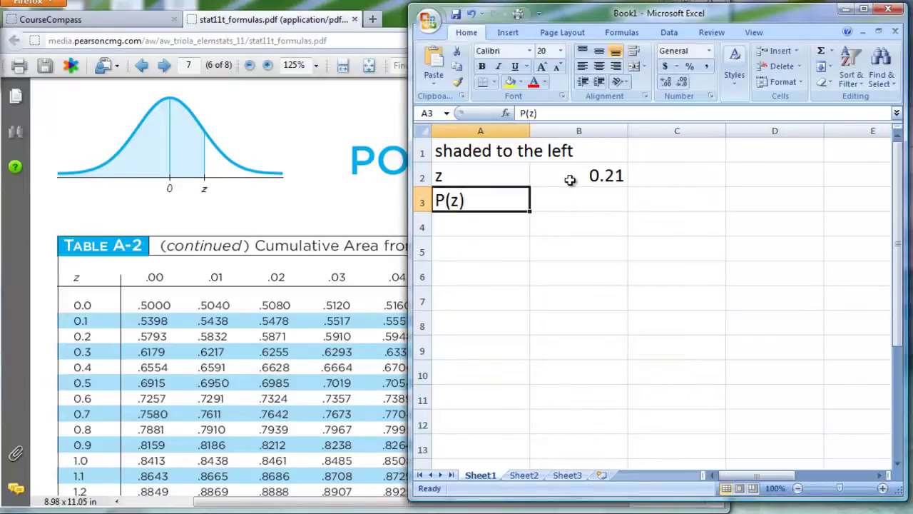
pyautogui.press('Right')
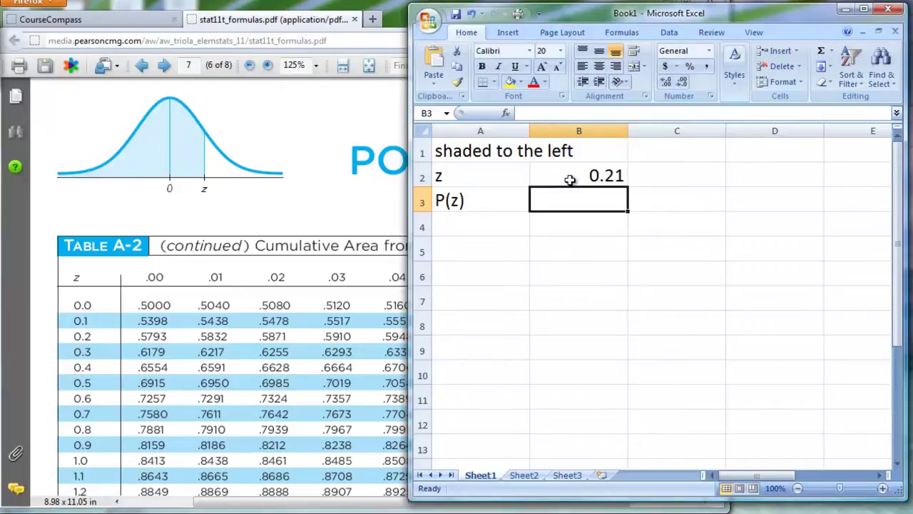
# - Enter =NORMSDIST(B2) in B3, returning 0.5831662
pyautogui.write('=')
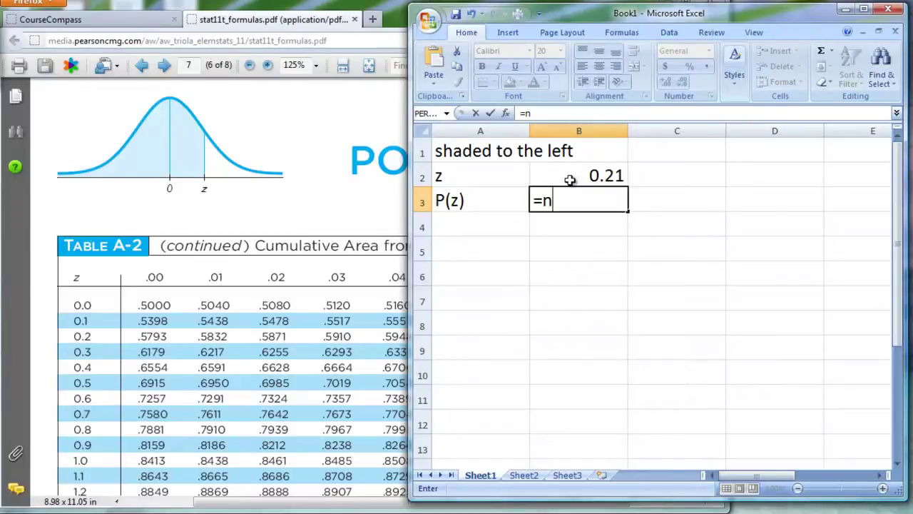
pyautogui.write('norm')
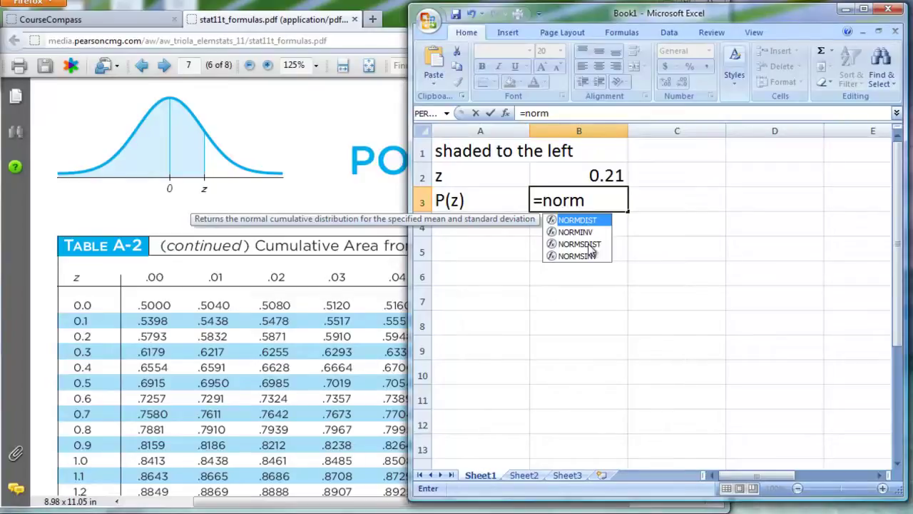
pyautogui.click(591, 249)
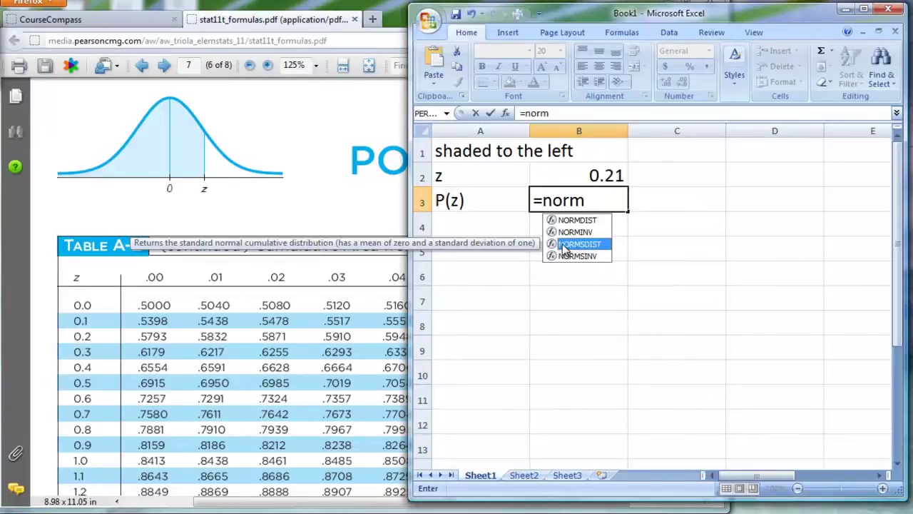
pyautogui.doubleClick(565, 246)
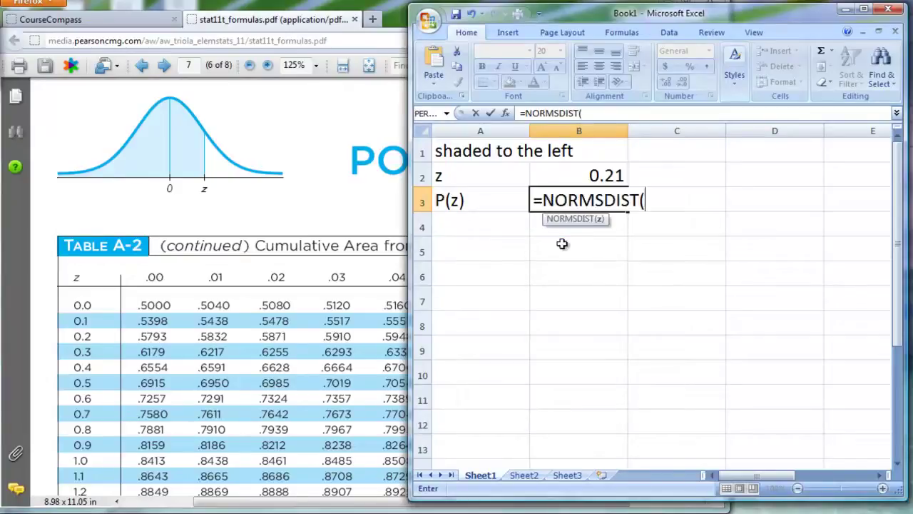
pyautogui.click(591, 175)
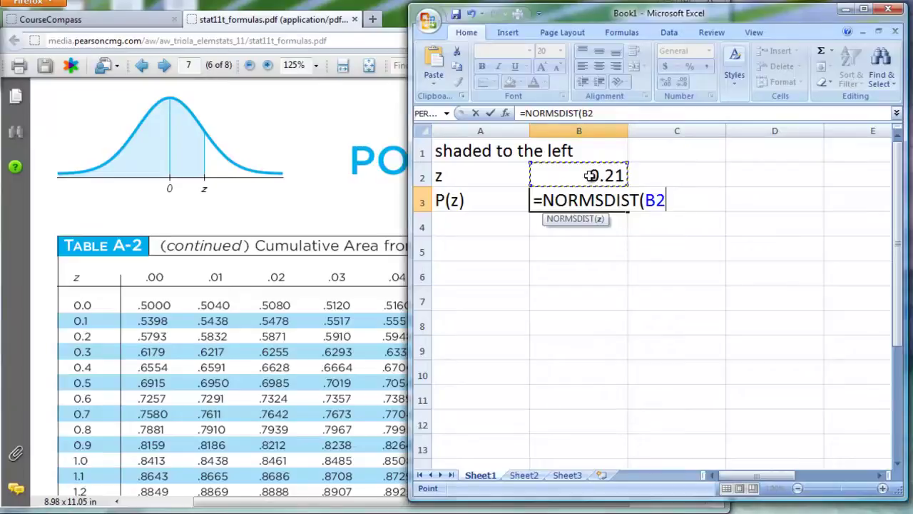
pyautogui.write(')')
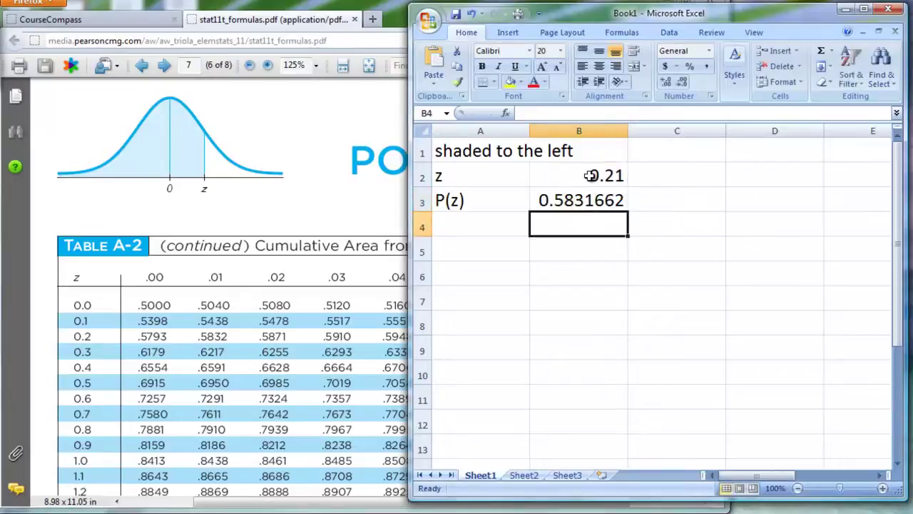
pyautogui.press('Up')
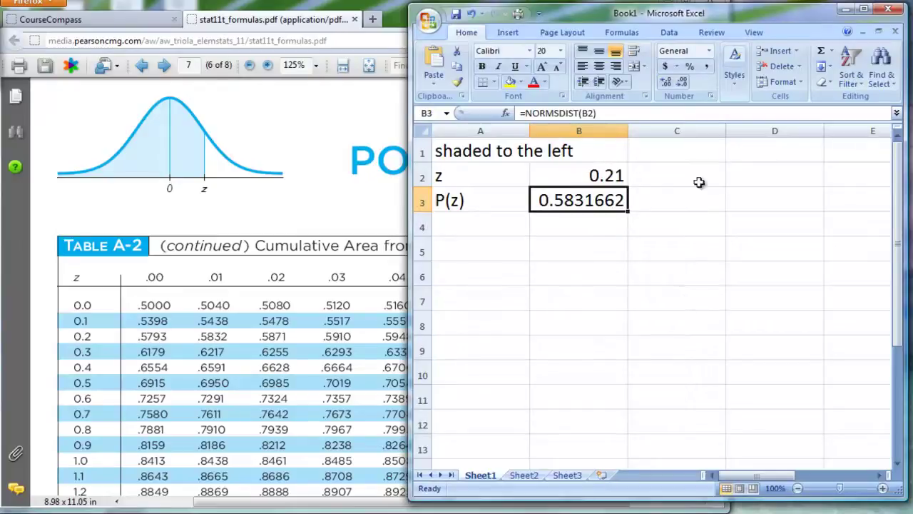
# - Decrease B3's displayed decimals three times so it reads 0.5832
pyautogui.click(684, 82)
pyautogui.click(684, 83)
pyautogui.click(683, 83)
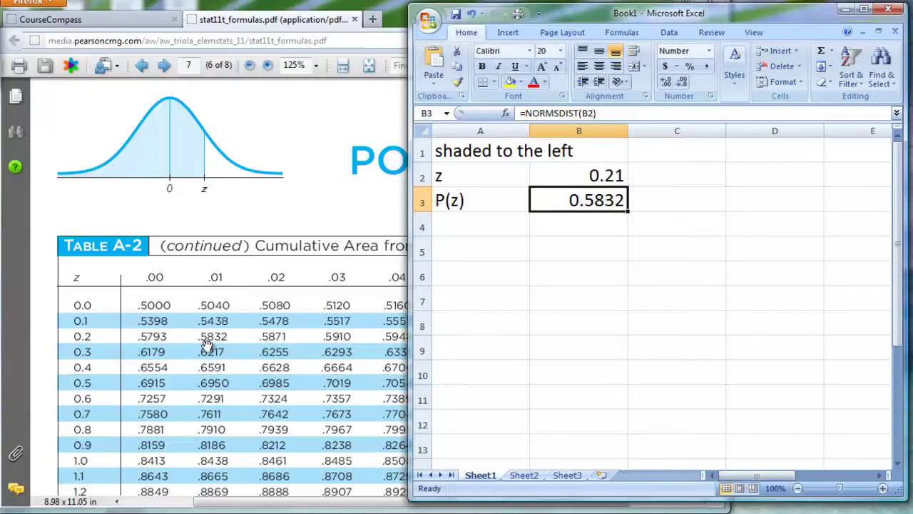
pyautogui.press('Down')
pyautogui.press('Down')
pyautogui.press('Left')
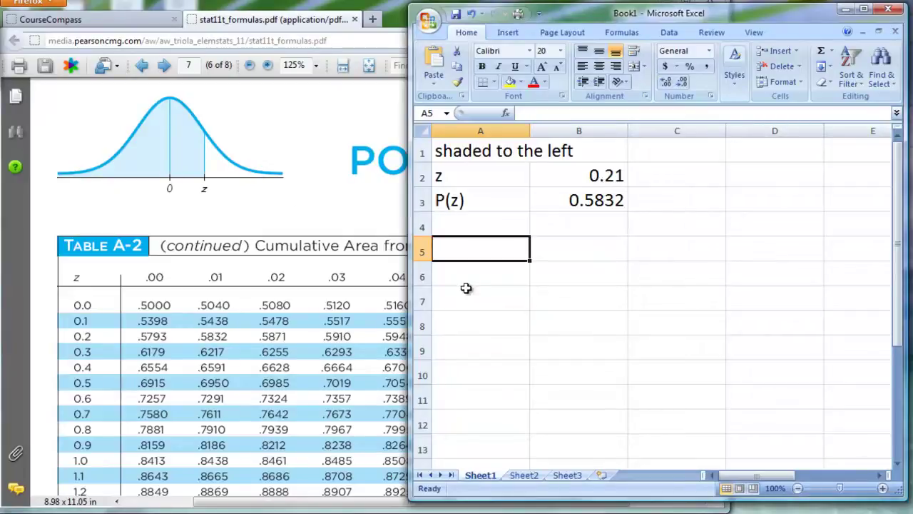
# - Add a 'shaded to the right' heading with a 'z' label and z value 0.21 in B6
pyautogui.write('Sha')
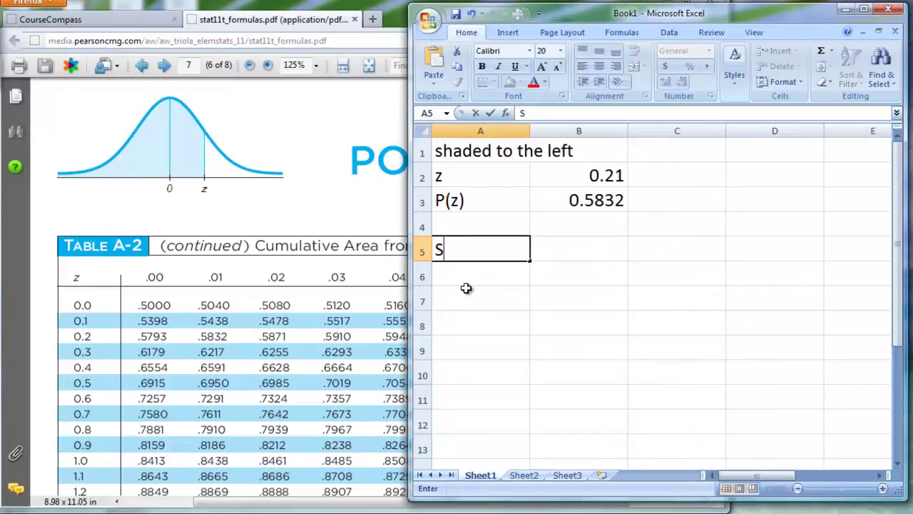
pyautogui.press('BackSpace')
pyautogui.press('BackSpace')
pyautogui.press('BackSpace')
pyautogui.write('shaded to the right')
pyautogui.press('Return')
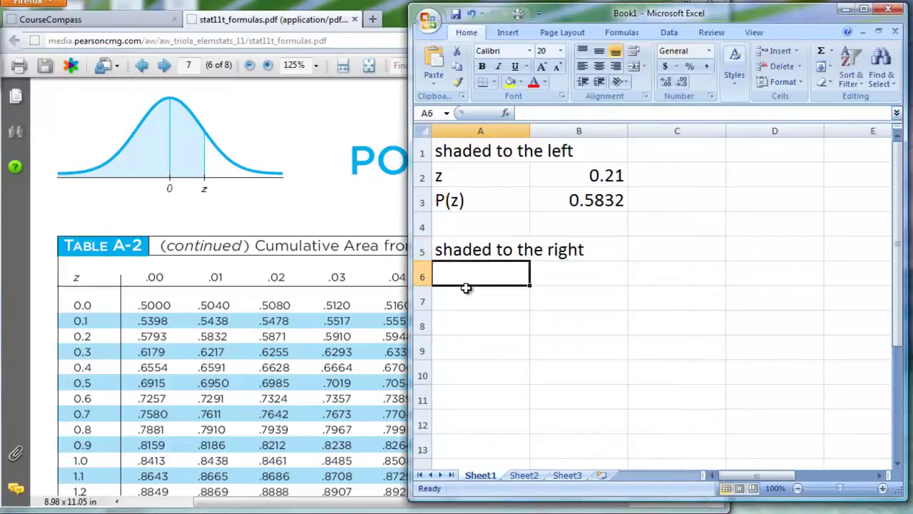
pyautogui.write('z')
pyautogui.press('Return')
pyautogui.press('Up')
pyautogui.press('Right')
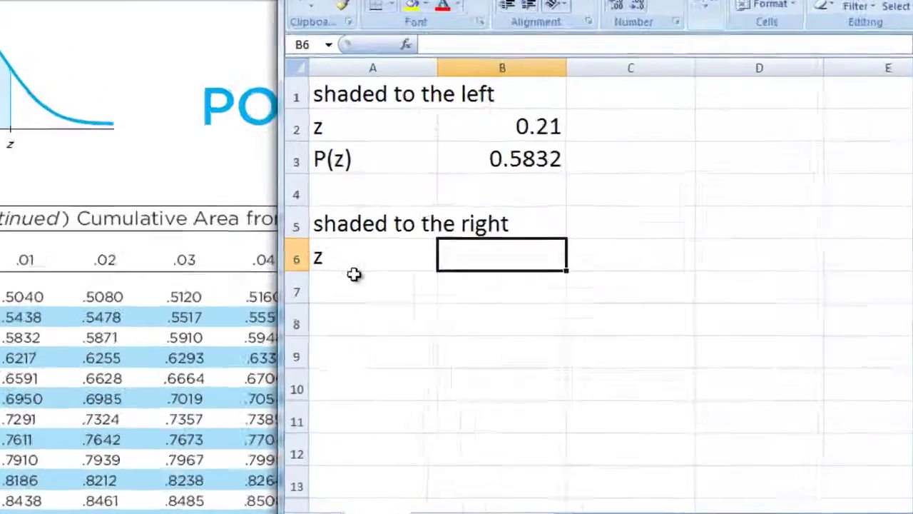
pyautogui.write('0.21')
pyautogui.press('Return')
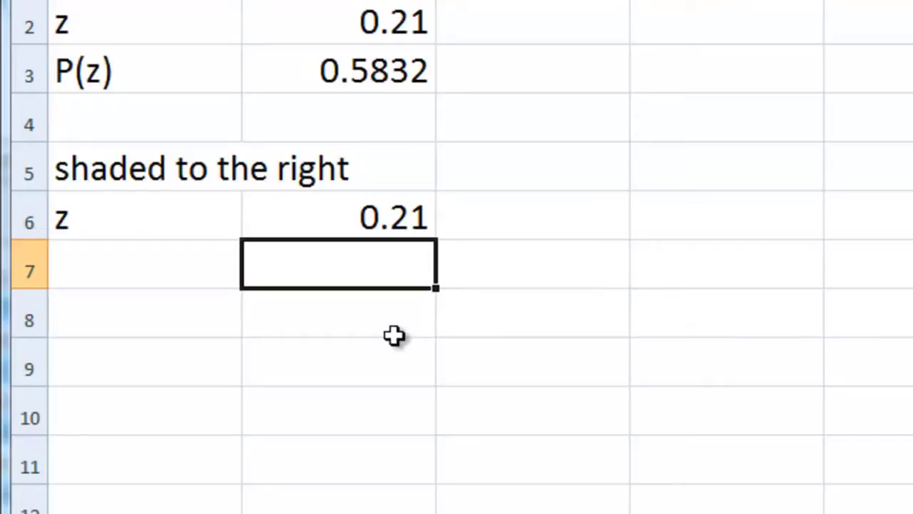
# - Label A7 'P(z)' and select B7 for the right-tail probability
pyautogui.press('Left')
pyautogui.write('P(z)')
pyautogui.press('Tab')
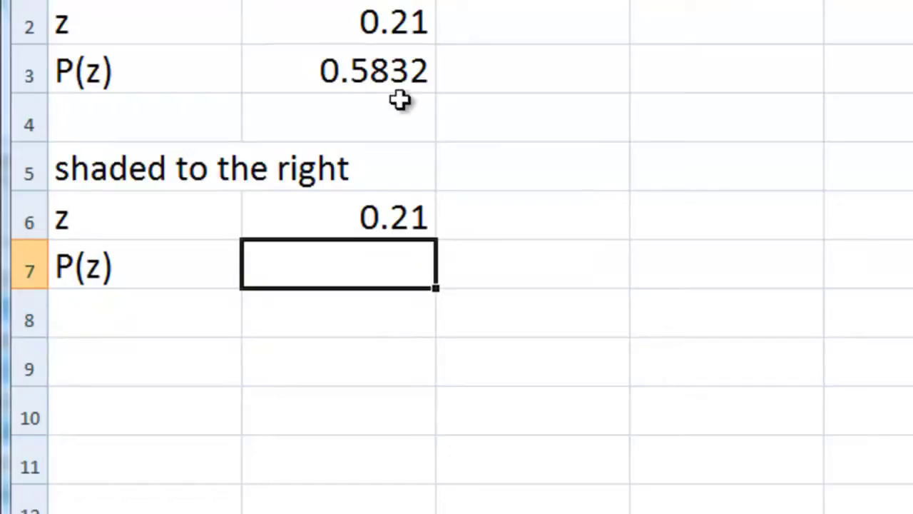
pyautogui.click(401, 71)
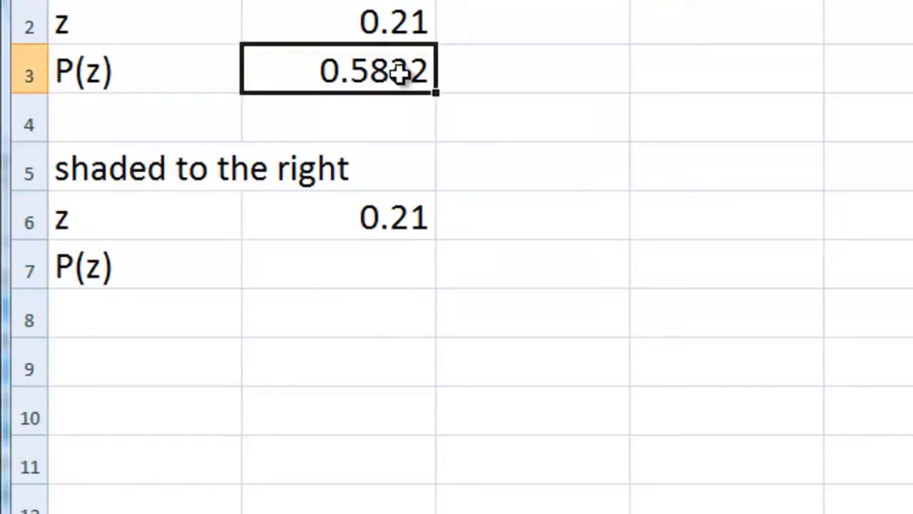
pyautogui.click(376, 283)
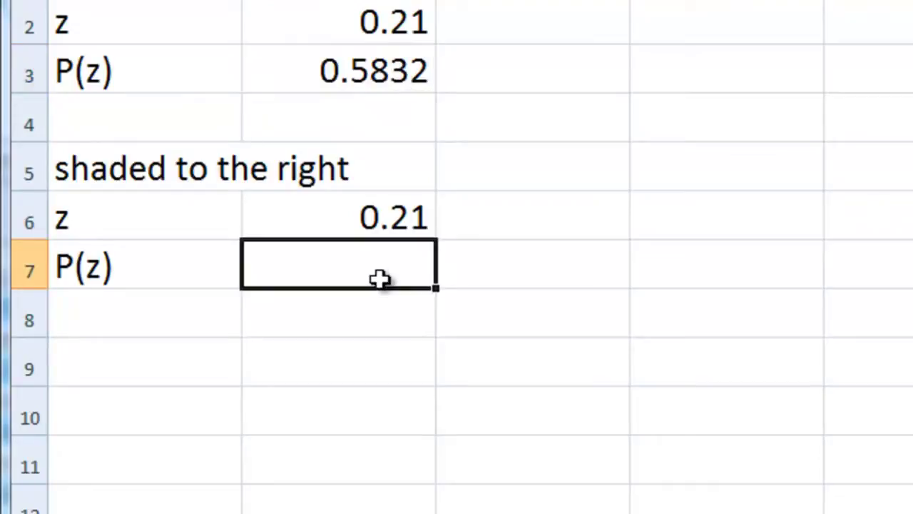
# - Build the B7 formula =1-NORMSDIST(B6) for the right-tail area
pyautogui.write('=')
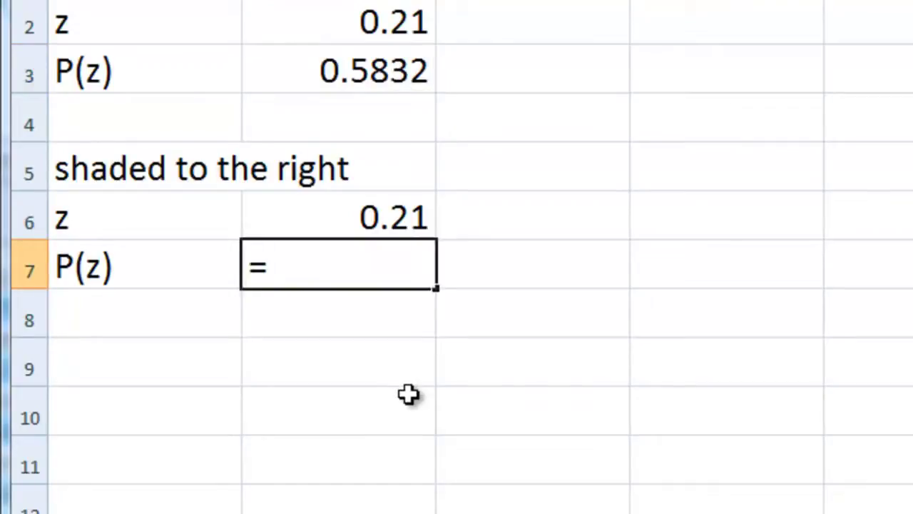
pyautogui.write('no')
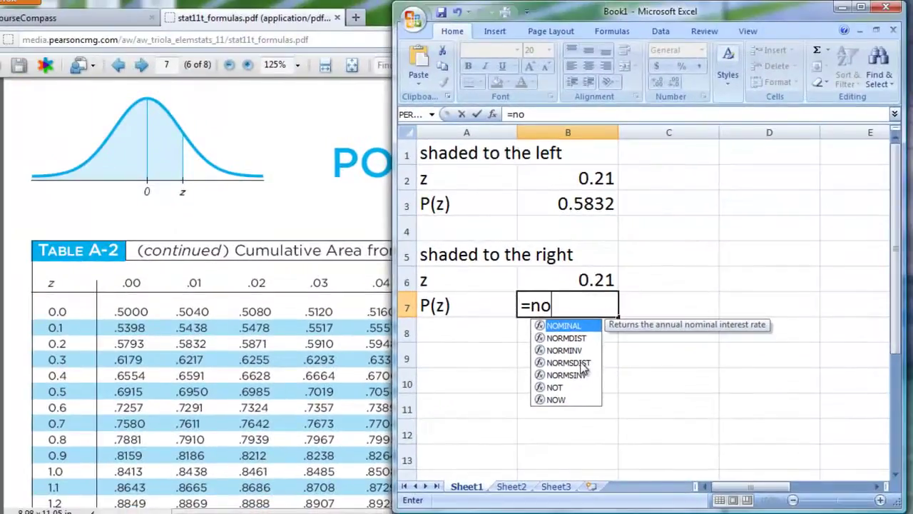
pyautogui.doubleClick(388, 374)
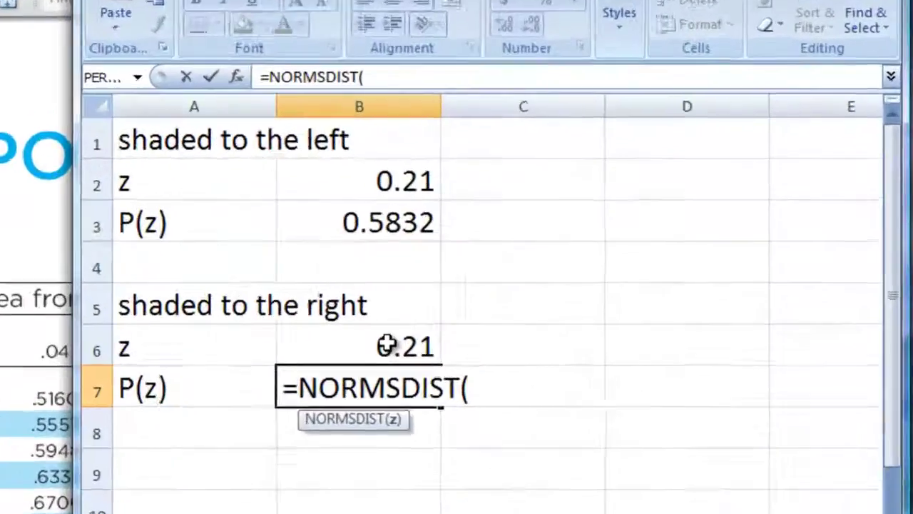
pyautogui.click(386, 345)
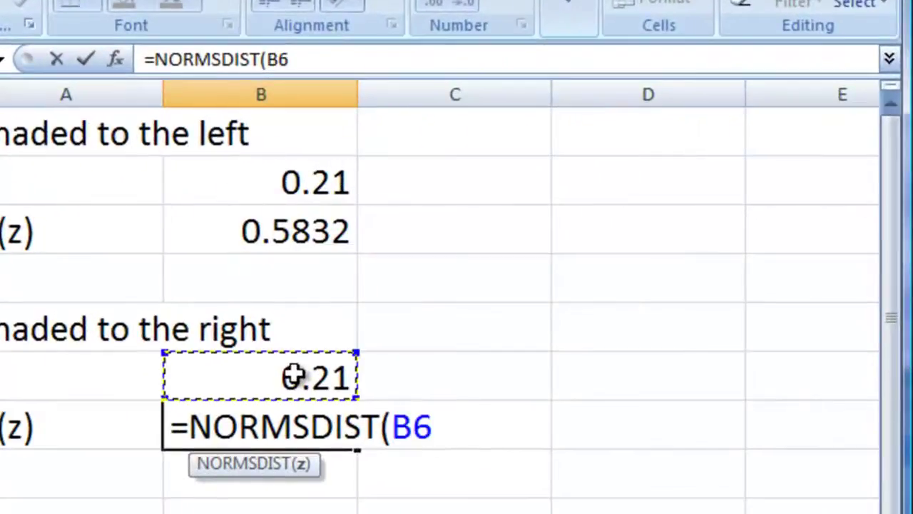
pyautogui.write(')')
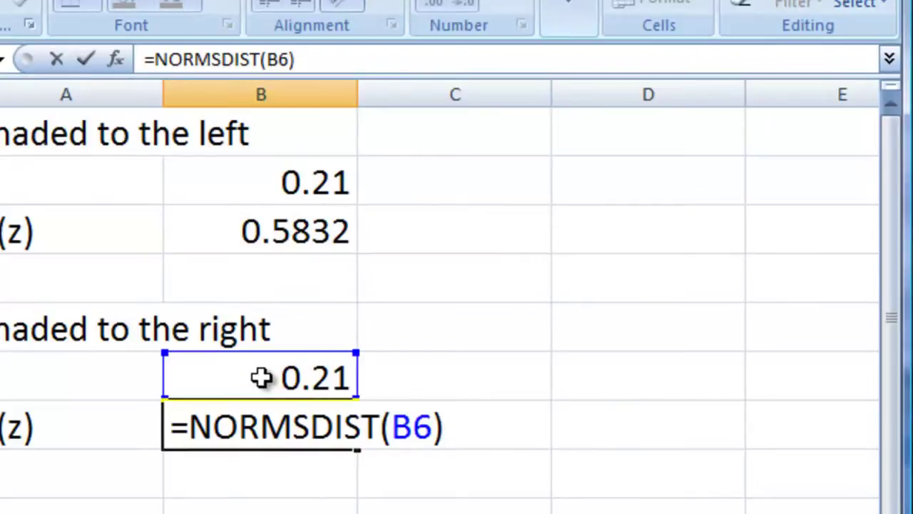
pyautogui.click(333, 59)
pyautogui.press('Left')
pyautogui.press('Left')
pyautogui.press('Left')
pyautogui.press('Left')
pyautogui.press('Left')
pyautogui.press('Left')
pyautogui.press('Left')
pyautogui.press('Left')
pyautogui.press('Left')
pyautogui.press('Left')
pyautogui.press('Left')
pyautogui.press('Left')
pyautogui.press('Left')
pyautogui.press('Left')
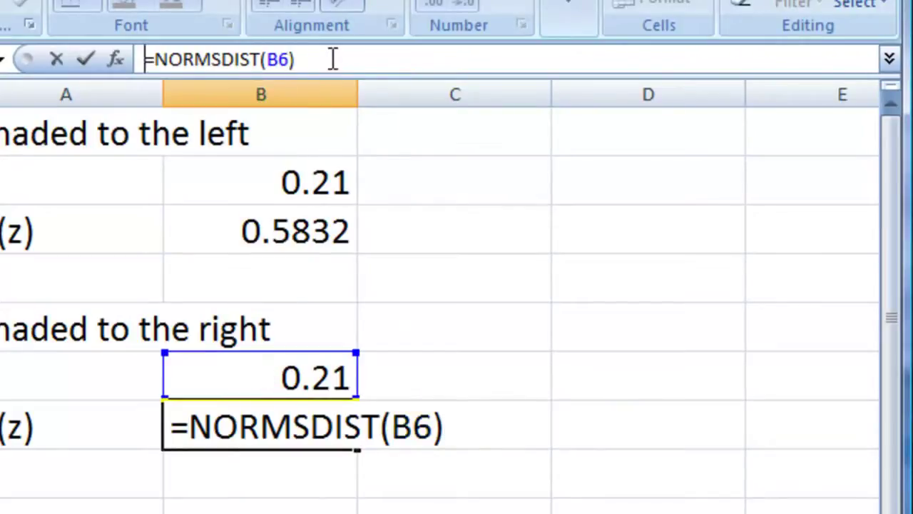
pyautogui.press('Right')
pyautogui.write('1-')
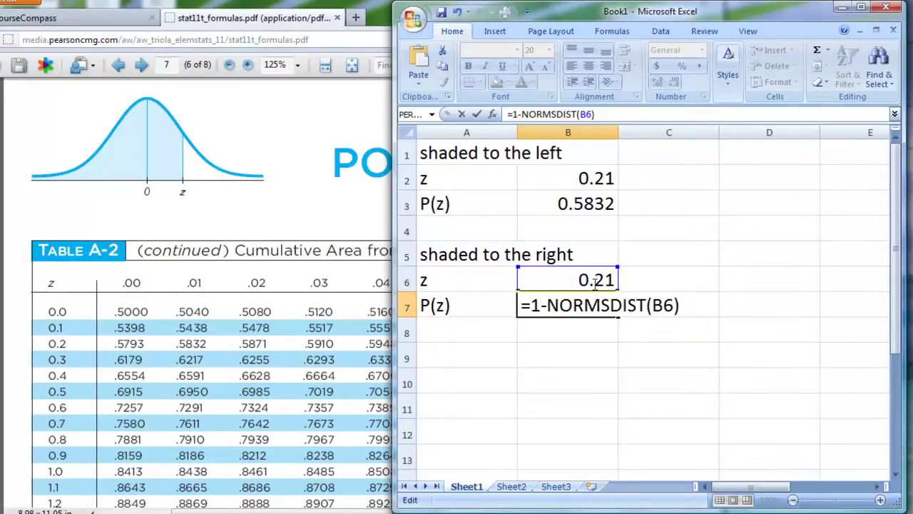
# - Commit the B7 formula and round its display to four decimals, 0.4168
pyautogui.press('Return')
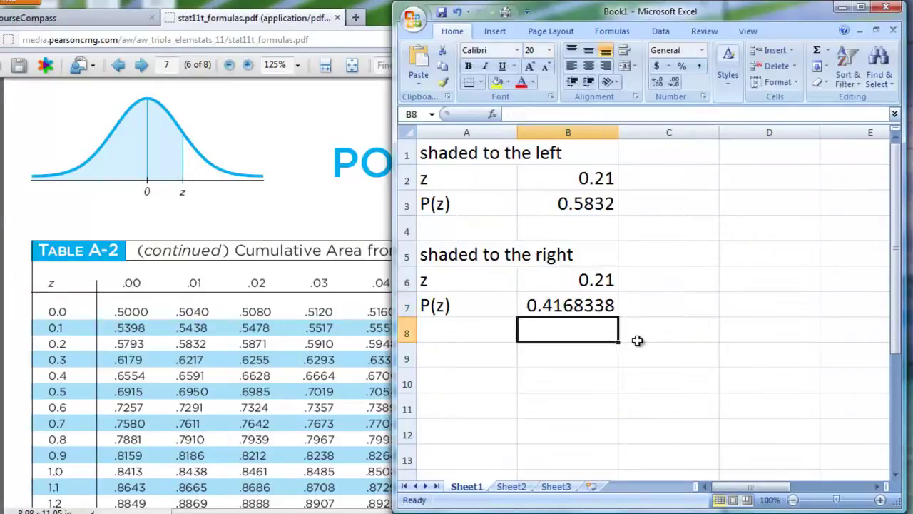
pyautogui.press('Up')
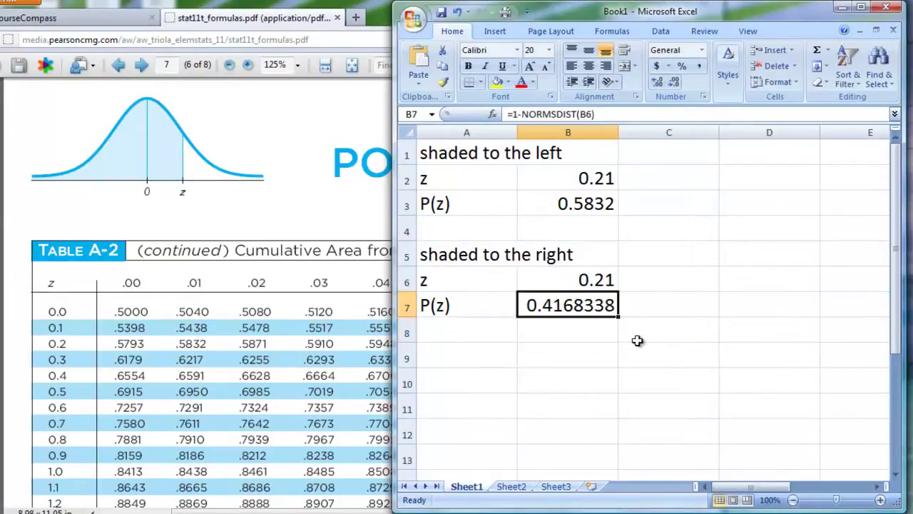
pyautogui.click(674, 83)
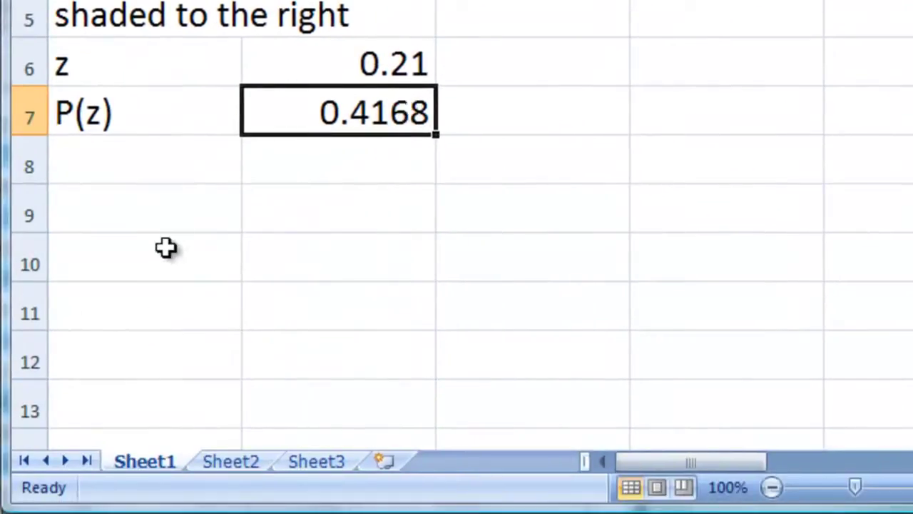
# - Enter 'shaded in between' in A9 with labels 'z1' and 'z2' in A10 and A11
pyautogui.click(173, 276)
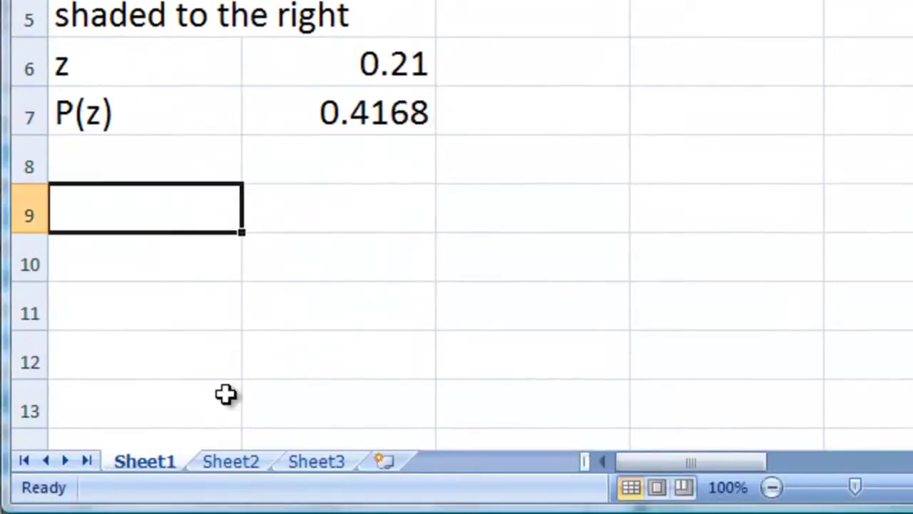
pyautogui.write('sha')
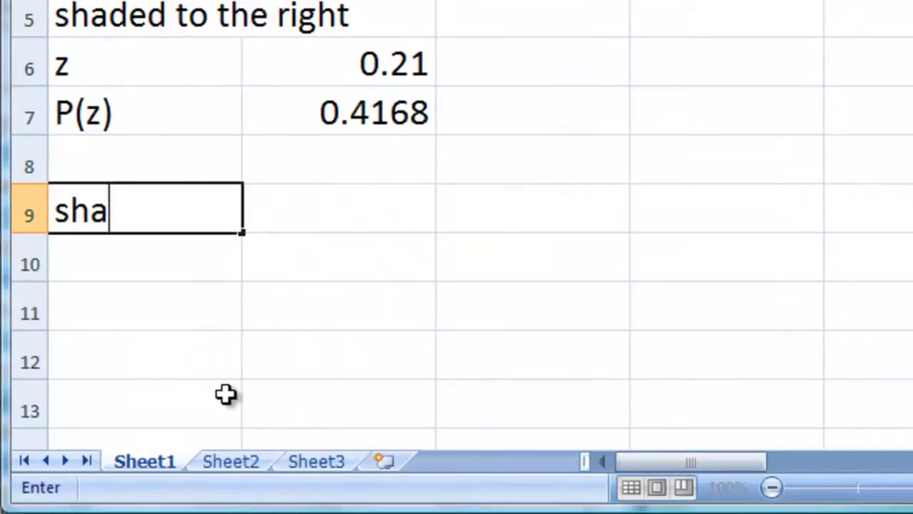
pyautogui.write('ded in between')
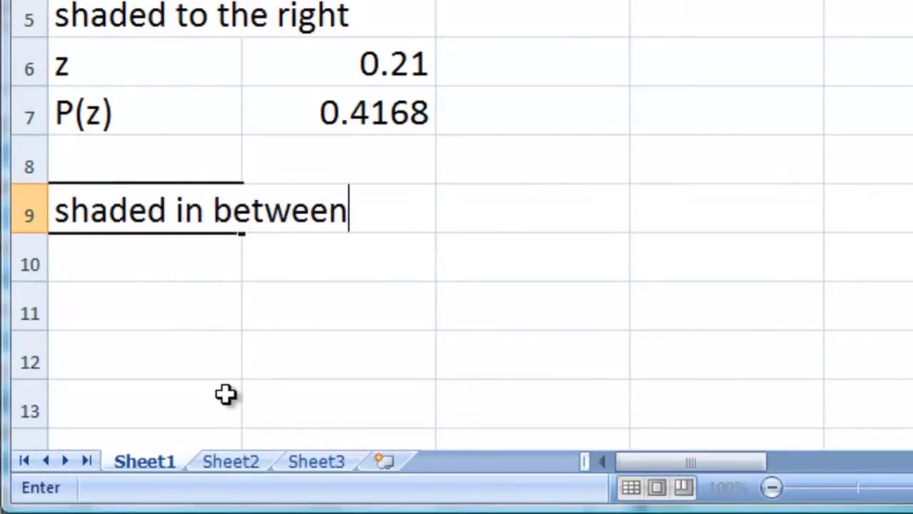
pyautogui.press('Return')
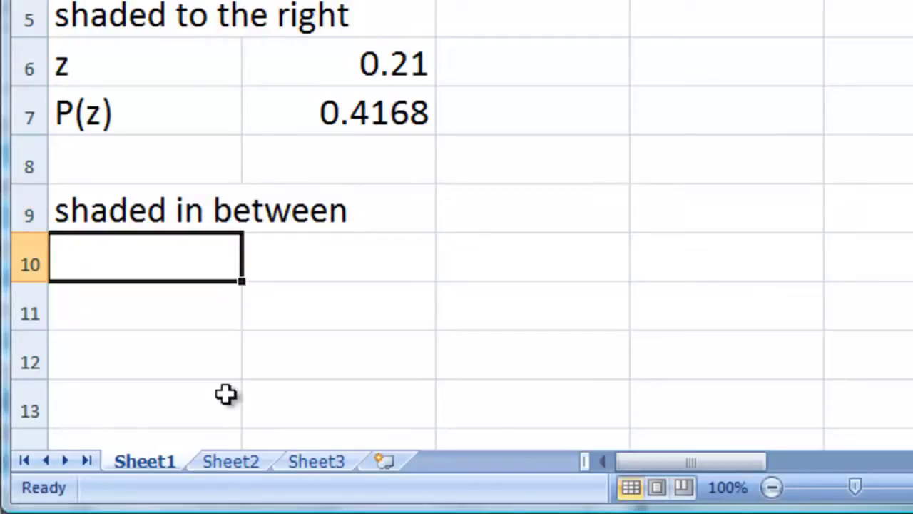
pyautogui.write('z')
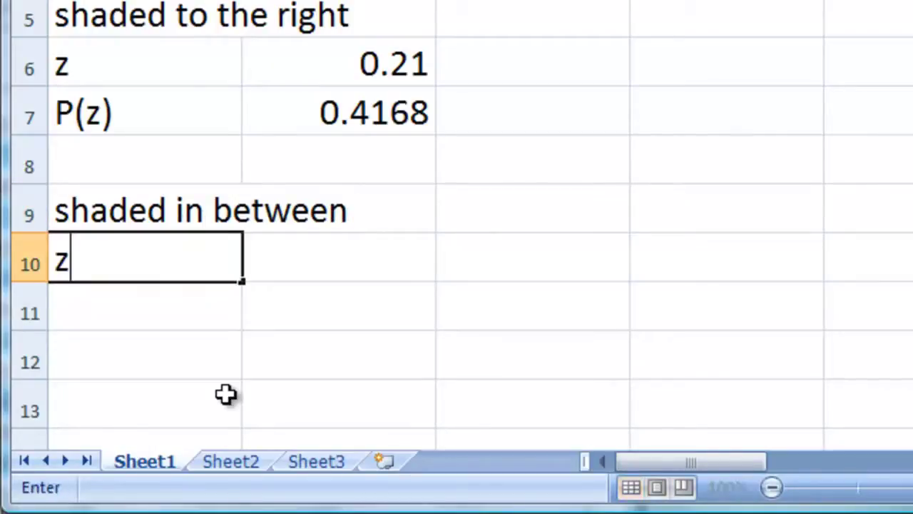
pyautogui.write('1')
pyautogui.press('Return')
pyautogui.write('z2')
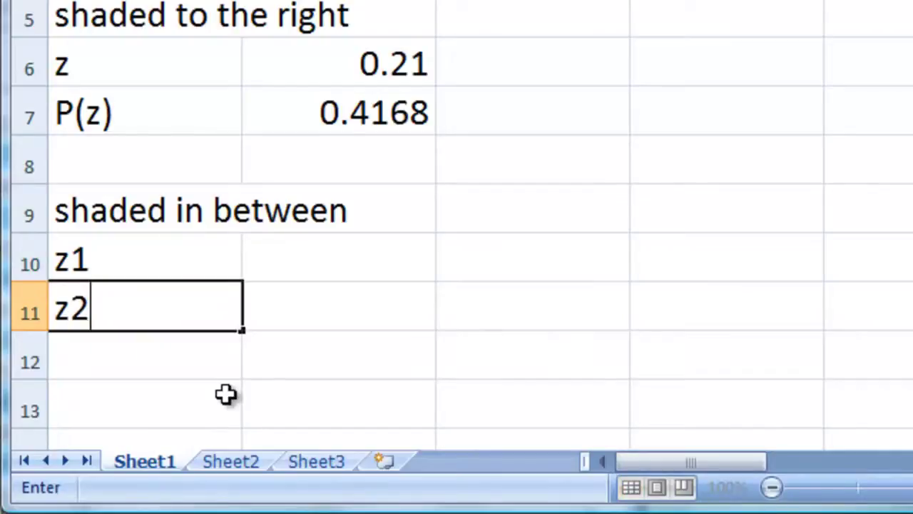
pyautogui.press('Return')
pyautogui.press('Up')
pyautogui.press('Right')
pyautogui.press('Up')
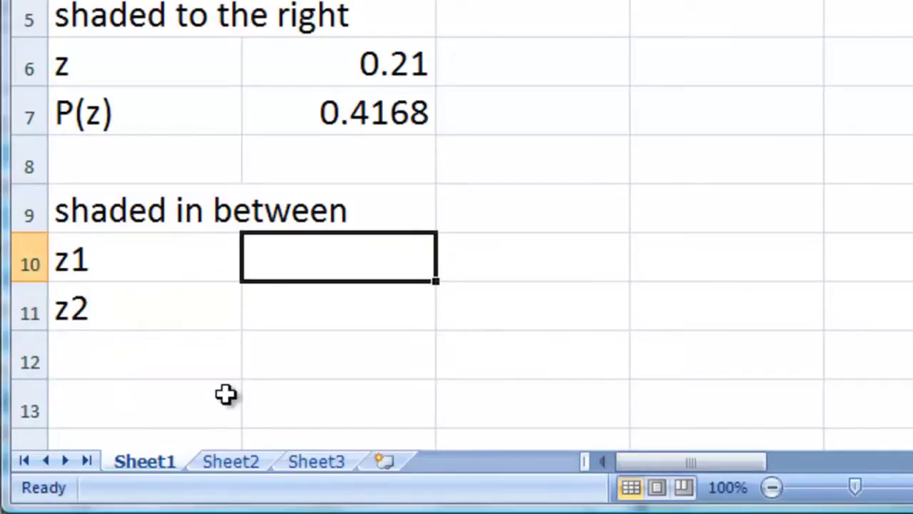
pyautogui.press('Right')
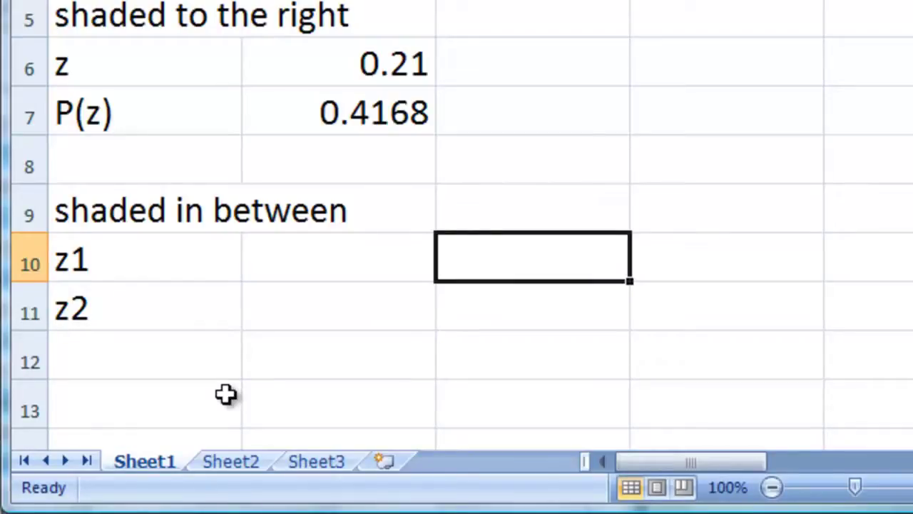
# - Add notes '<===larger z' in C10 and '<===smaller z' in C11
pyautogui.write(',')
pyautogui.press('BackSpace')
pyautogui.write('<')
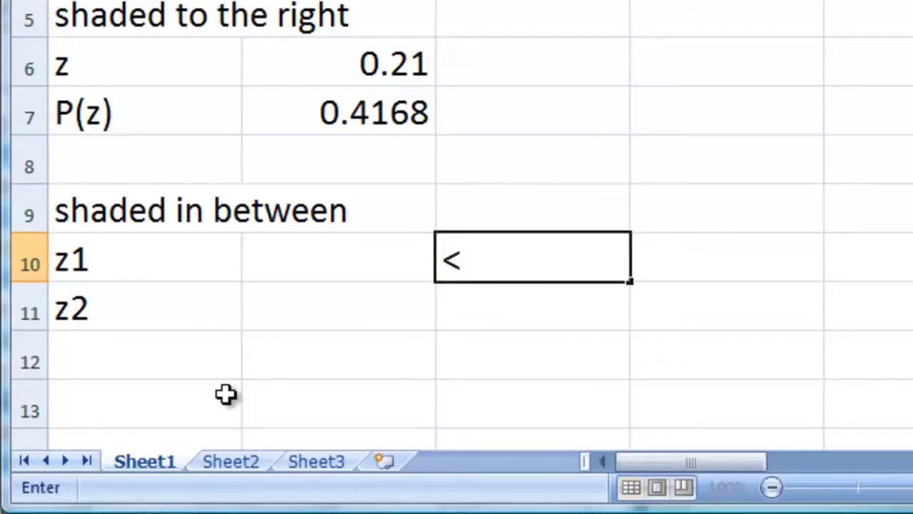
pyautogui.write('===')
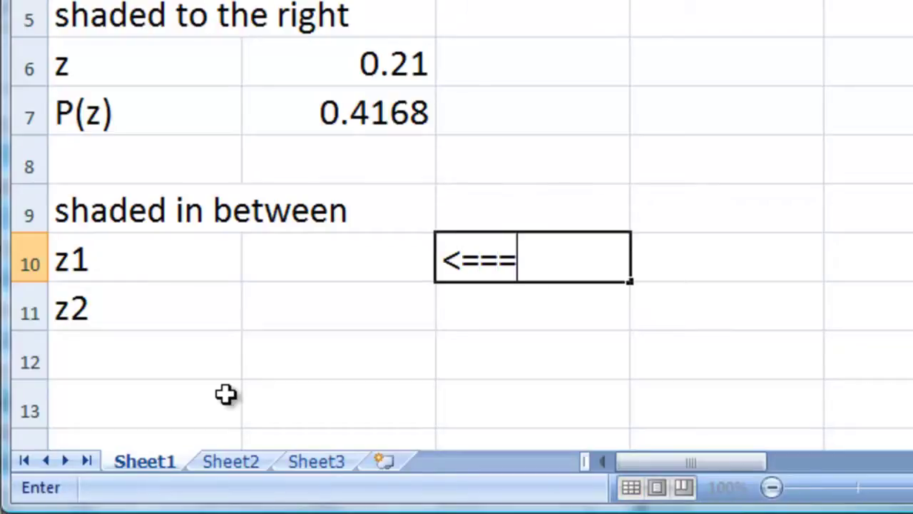
pyautogui.write('larger z')
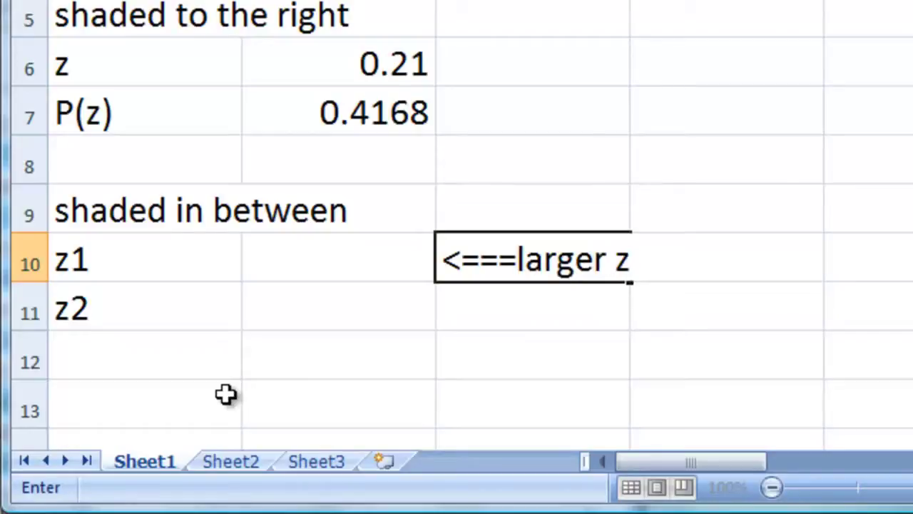
pyautogui.press('Return')
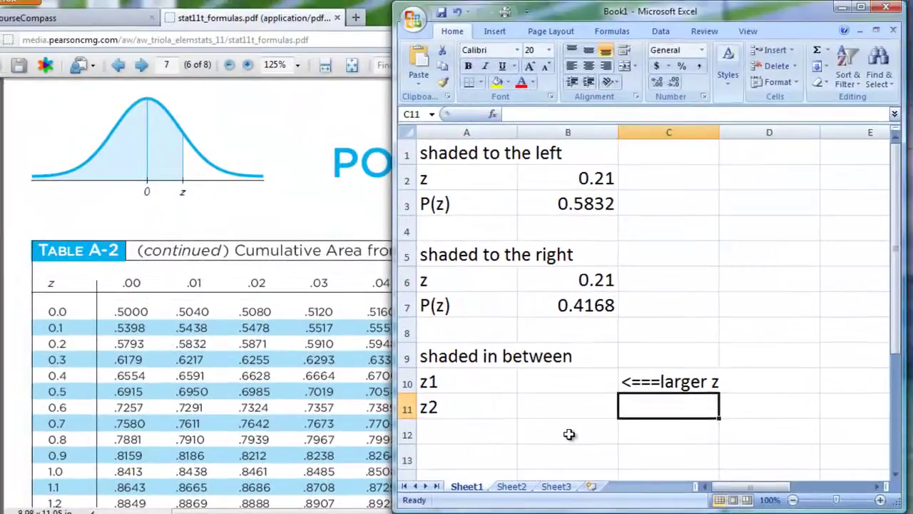
pyautogui.write('<===small')
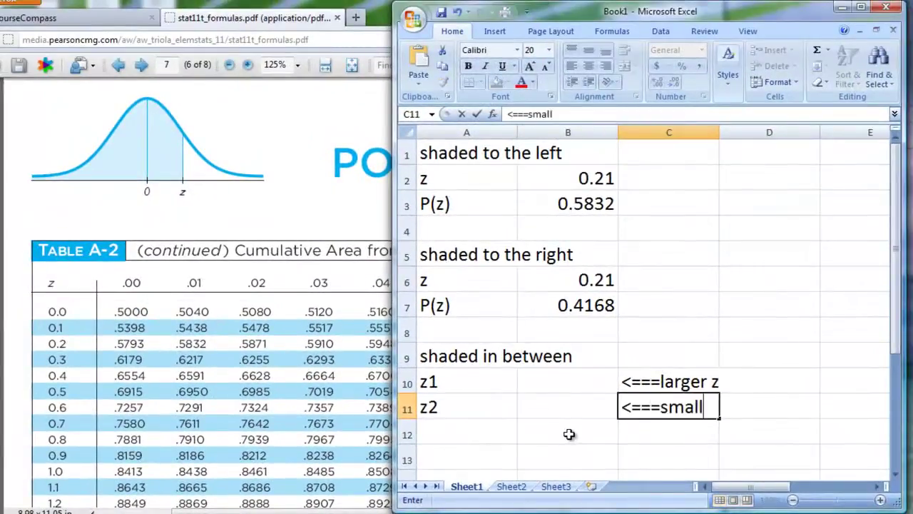
pyautogui.write('er z')
pyautogui.press('Return')
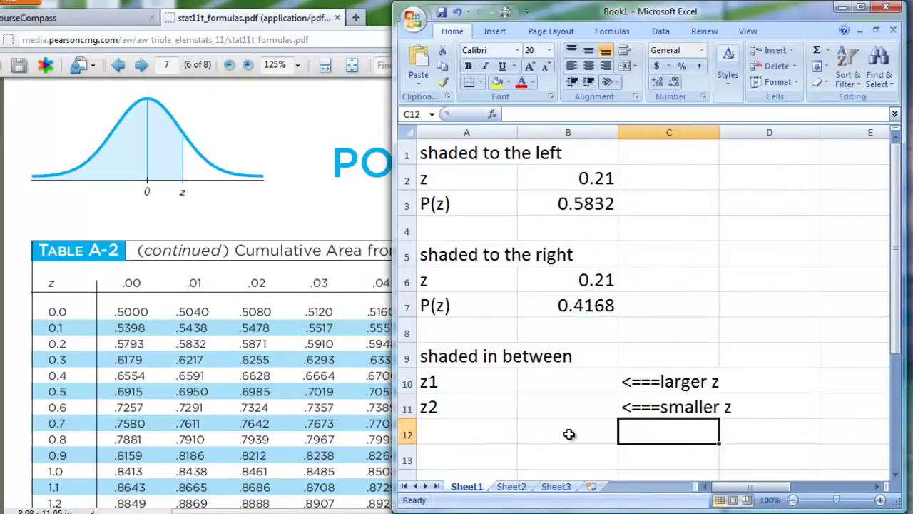
pyautogui.press('Up')
pyautogui.press('Up')
pyautogui.press('Left')
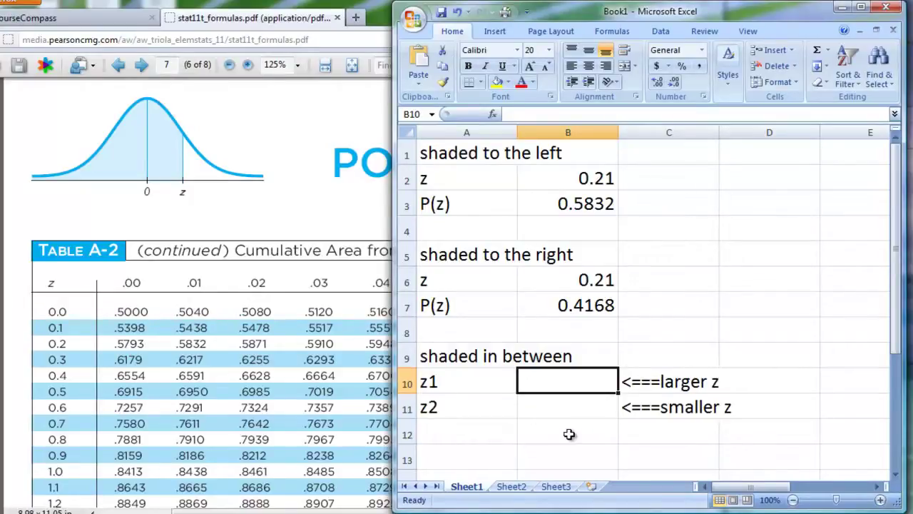
# - Enter z1 = 0.31 in B10 and z2 = -0.31 in B11
pyautogui.write('0.')
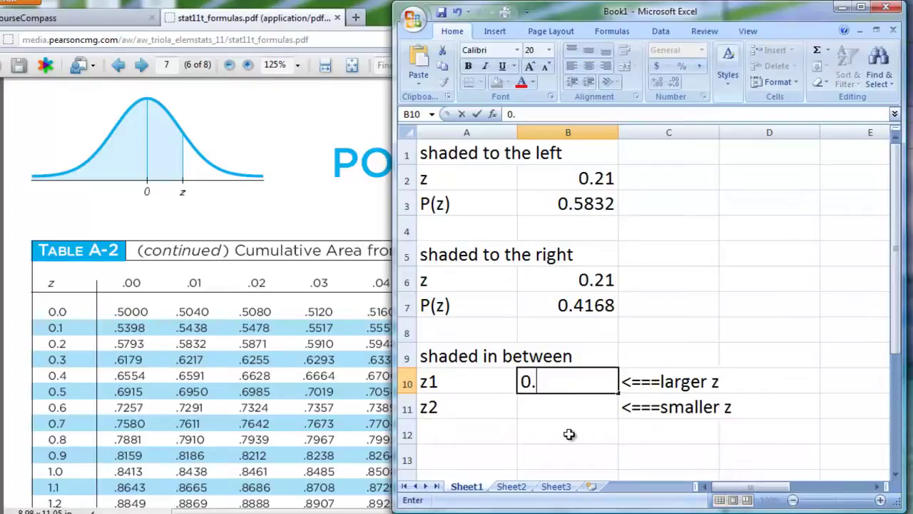
pyautogui.write('32')
pyautogui.press('BackSpace')
pyautogui.write('1')
pyautogui.press('Return')
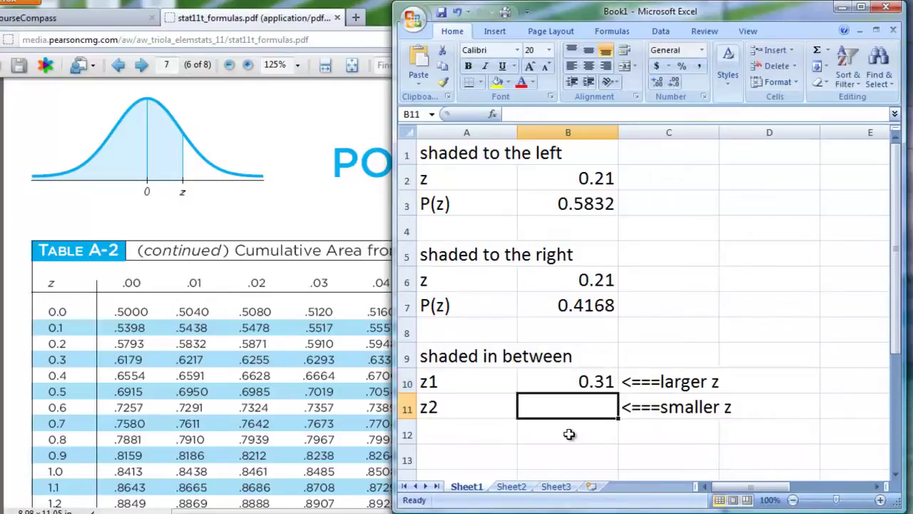
pyautogui.write('-0.')
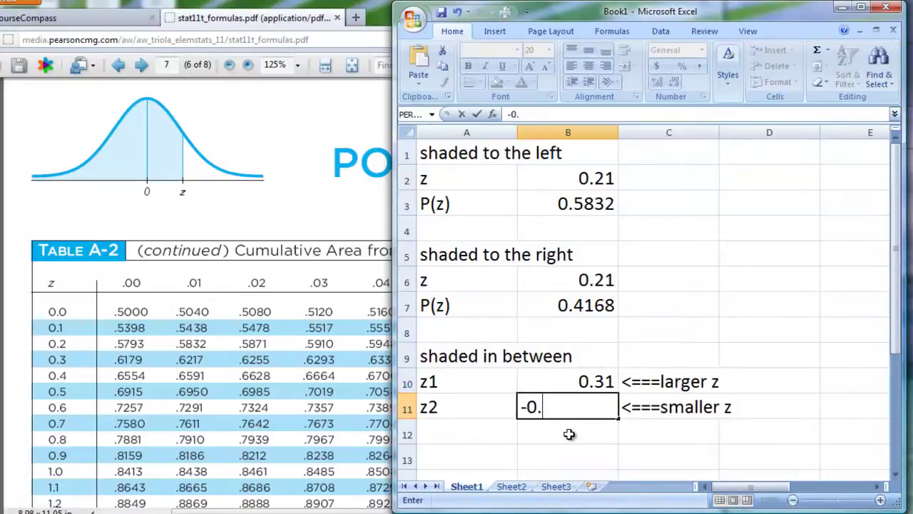
pyautogui.write('31')
pyautogui.press('Return')
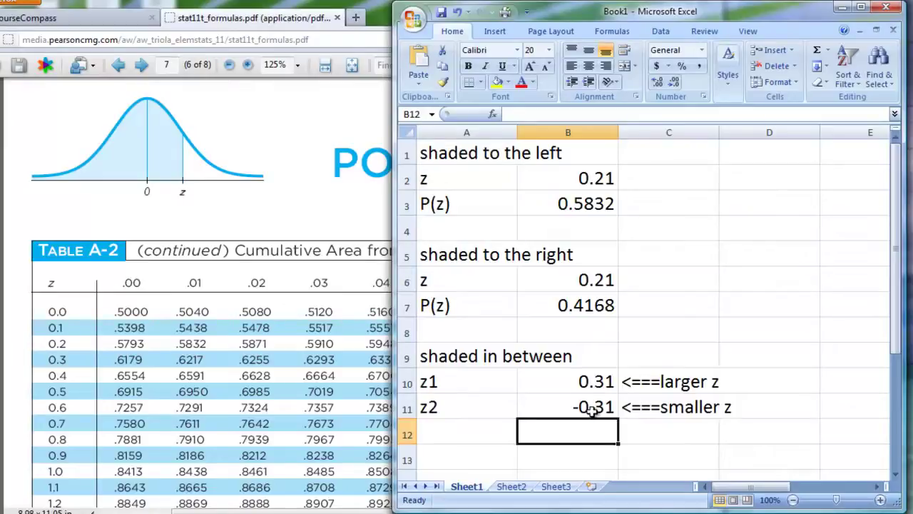
pyautogui.press('Left')
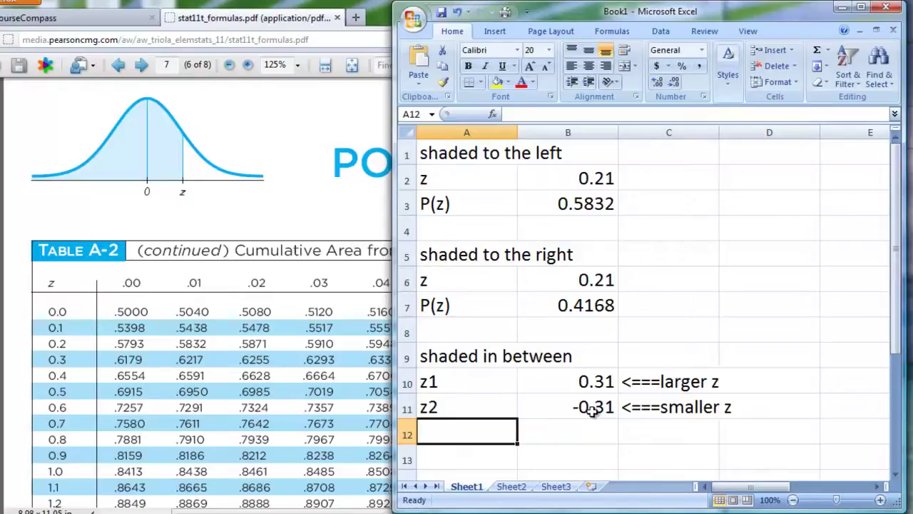
# - Enter the label 'P(z2 <> z1)' in cell A12 for the between-area probability
pyautogui.press('Tab')
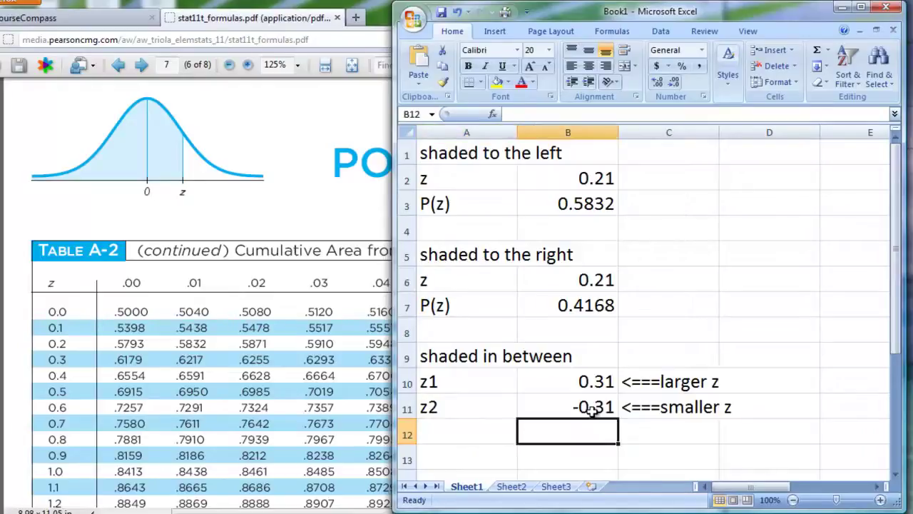
pyautogui.hotkey('shift', 'Tab')
pyautogui.write('P')
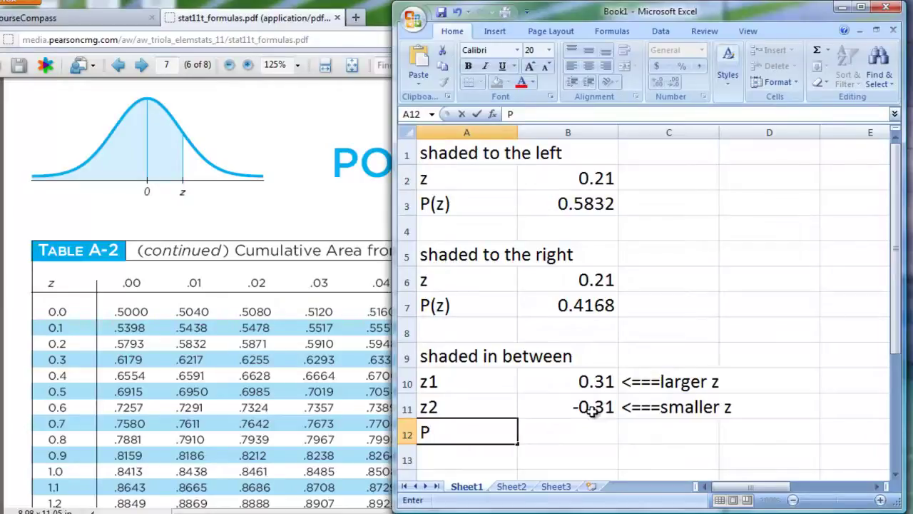
pyautogui.write('(')
pyautogui.write('z2 <>')
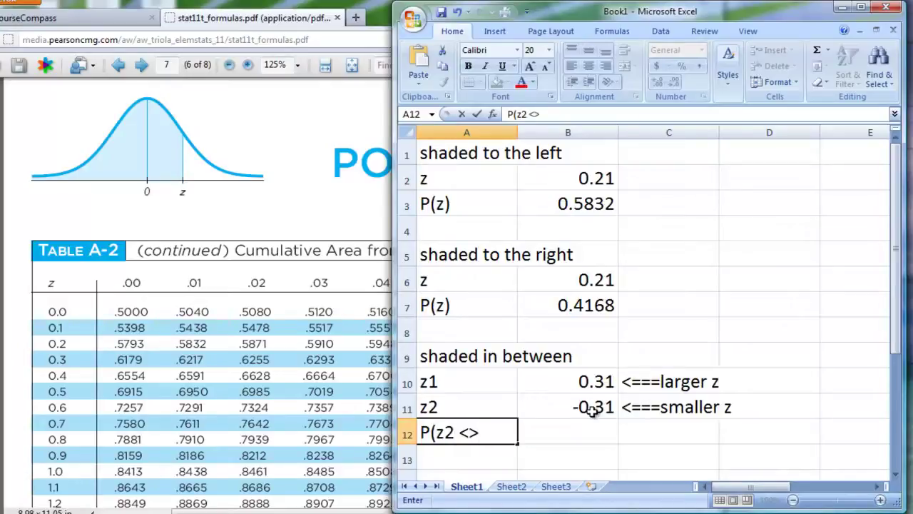
pyautogui.press('BackSpace')
pyautogui.press('BackSpace')
pyautogui.write('> z1)')
pyautogui.press('Return')
pyautogui.press('Up')
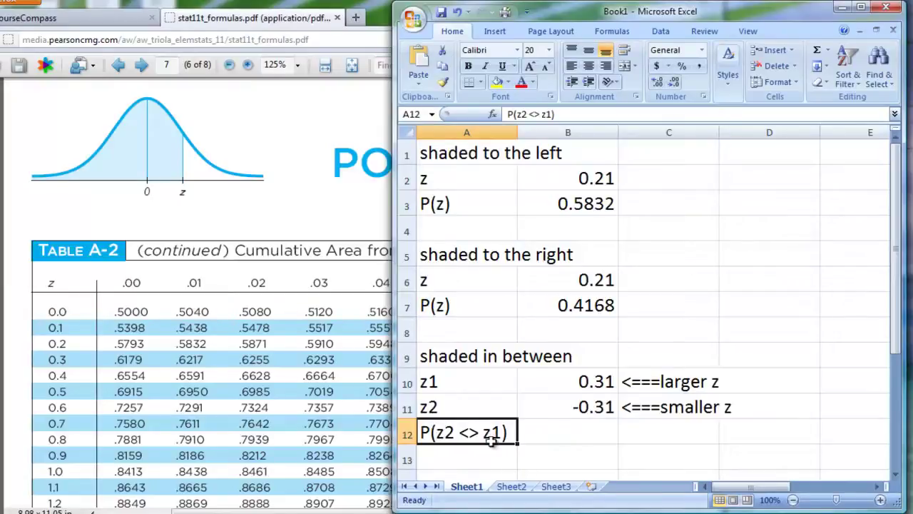
pyautogui.click(581, 432)
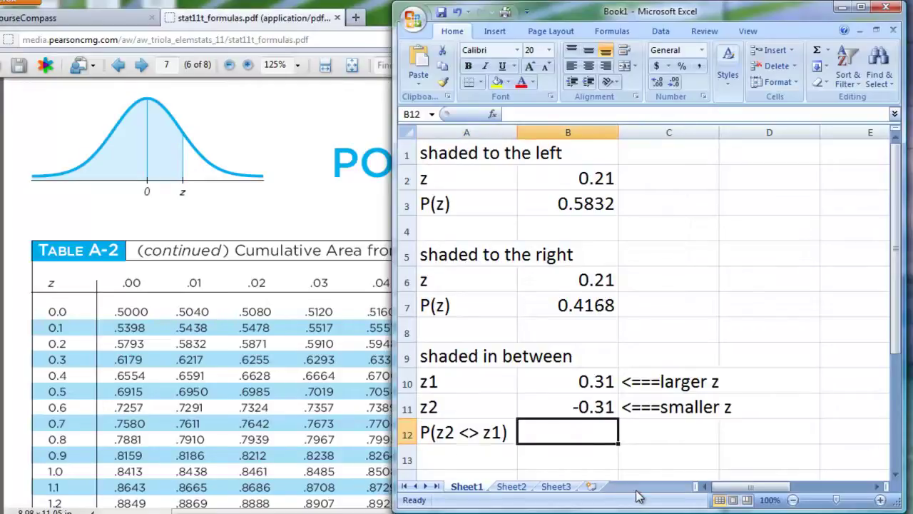
# - Enter =NORMSDIST(B10)-NORMSDIST(B11) in B12, giving 0.243439
pyautogui.write('=')
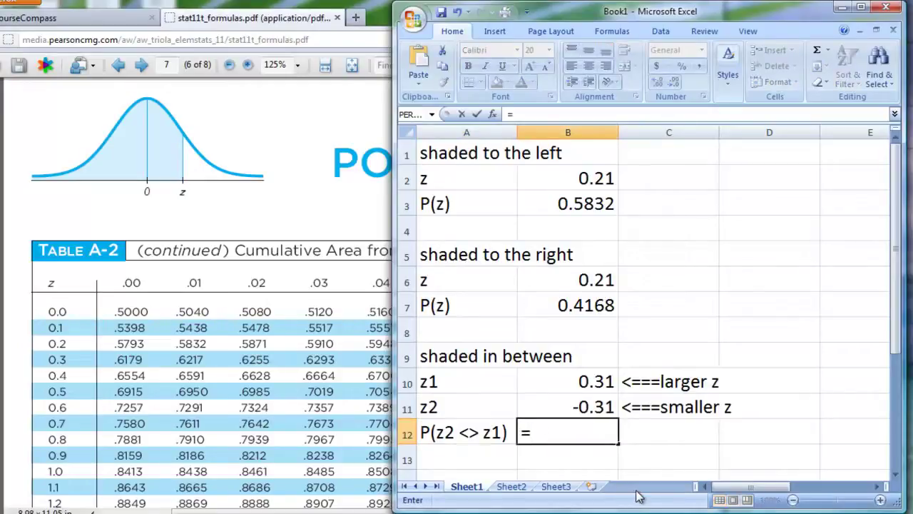
pyautogui.write('no')
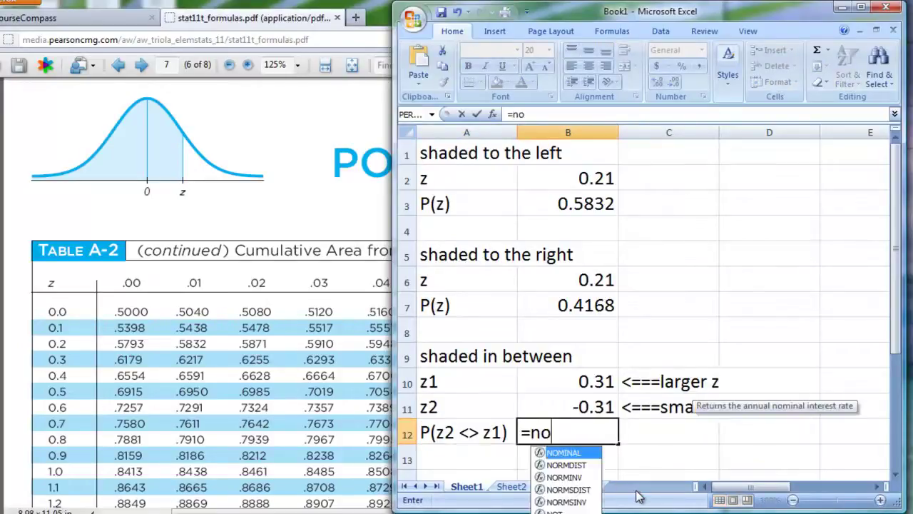
pyautogui.write('rmsd')
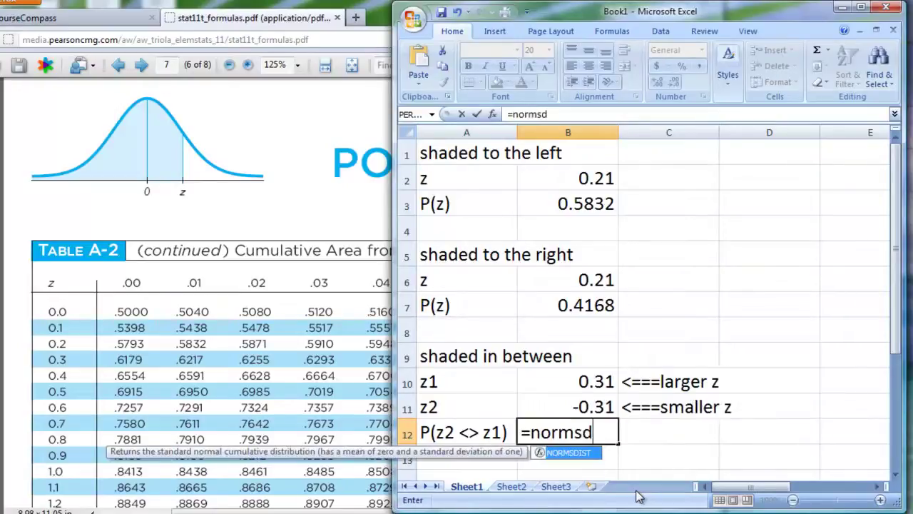
pyautogui.write('ist(')
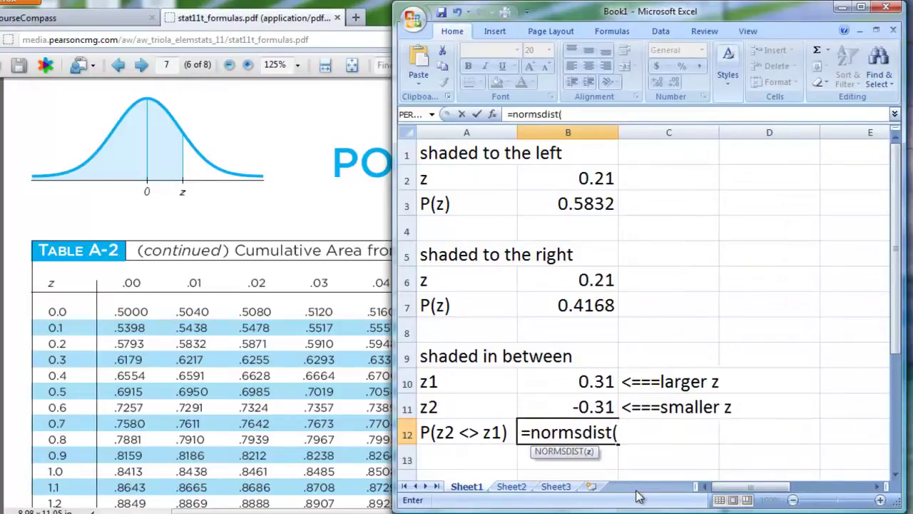
pyautogui.click(583, 381)
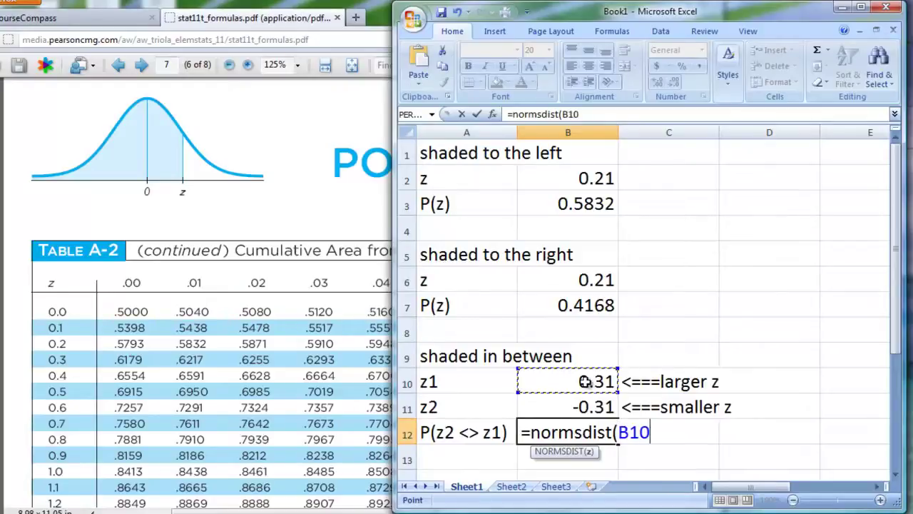
pyautogui.write(')')
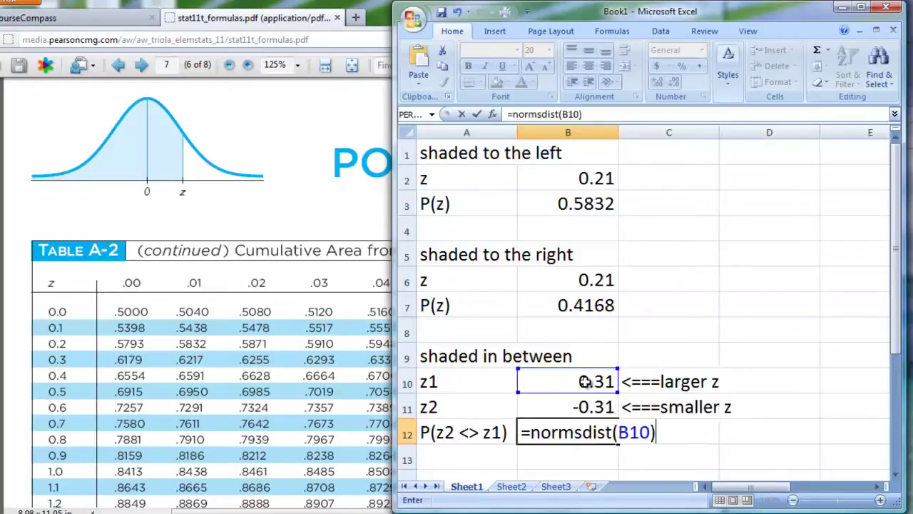
pyautogui.write('-')
pyautogui.write('norms')
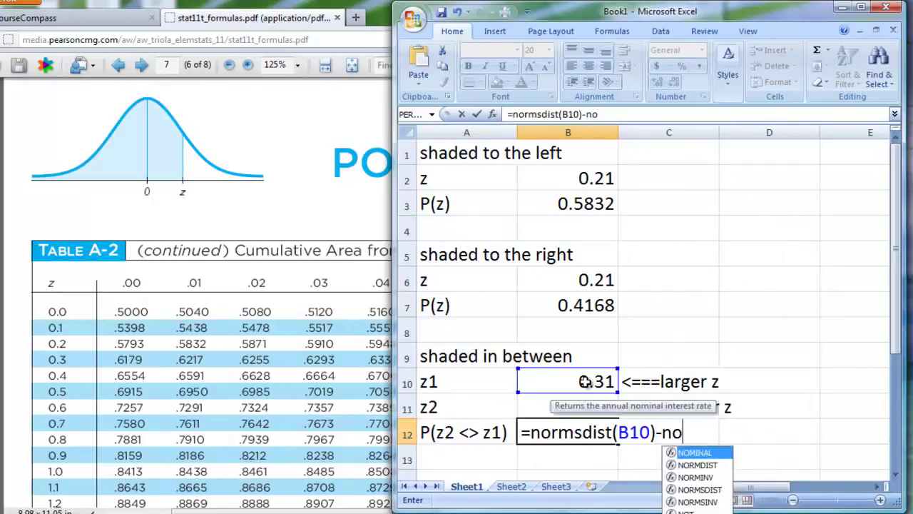
pyautogui.write('dist(')
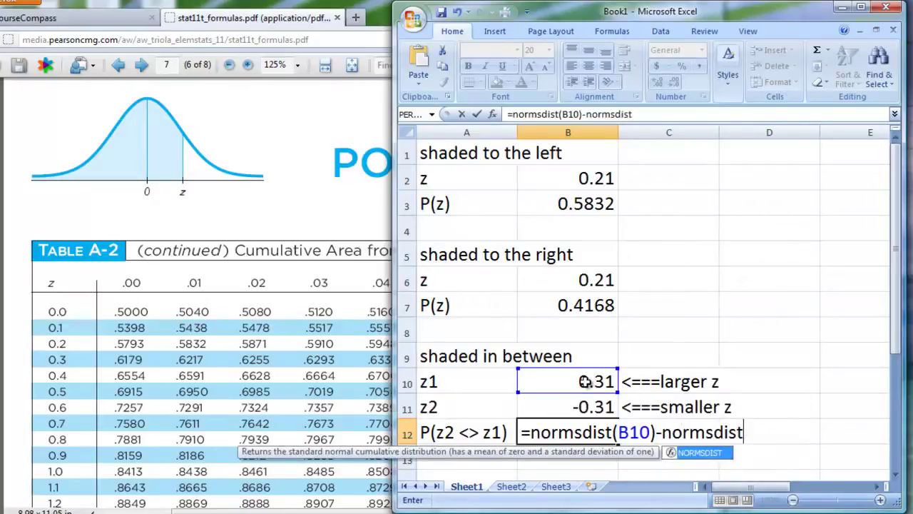
pyautogui.click(587, 407)
pyautogui.write(')')
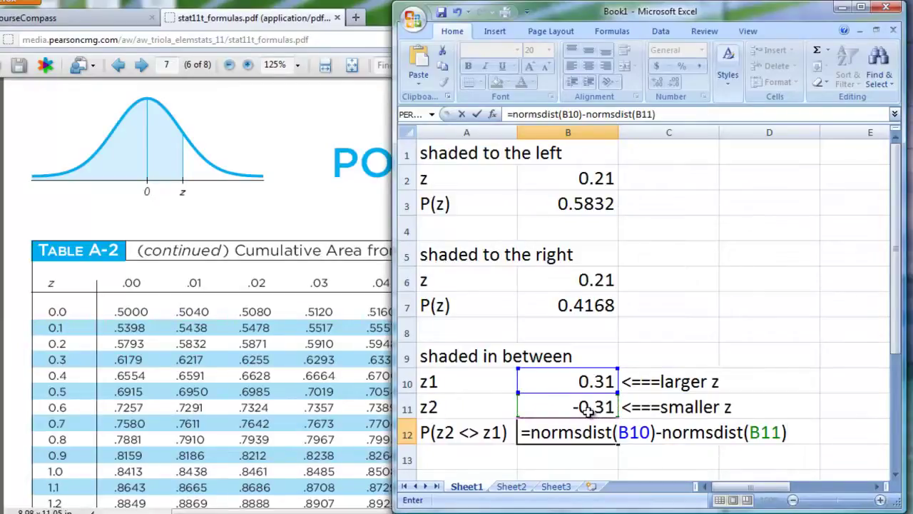
pyautogui.press('Return')
pyautogui.press('Up')
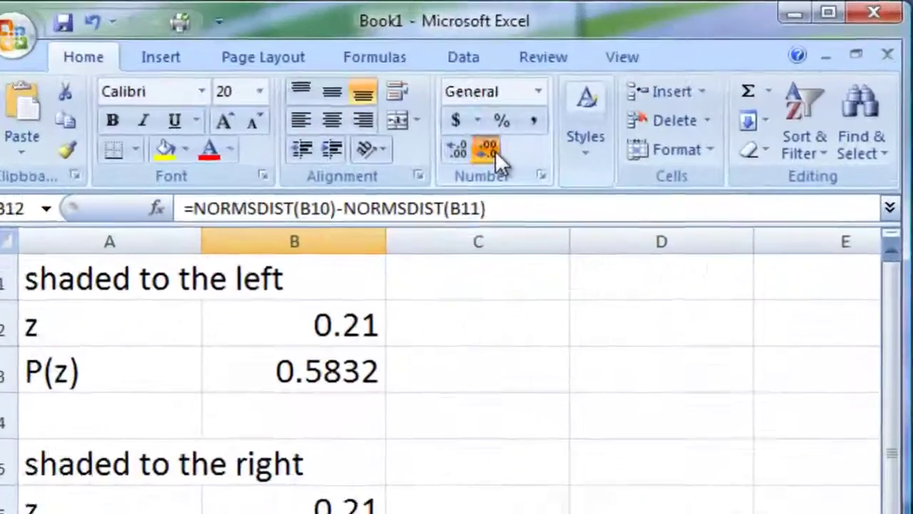
# - Round the B12 area to four decimals and change z1 in B10 to 1.23, giving 0.5124
pyautogui.click(489, 150)
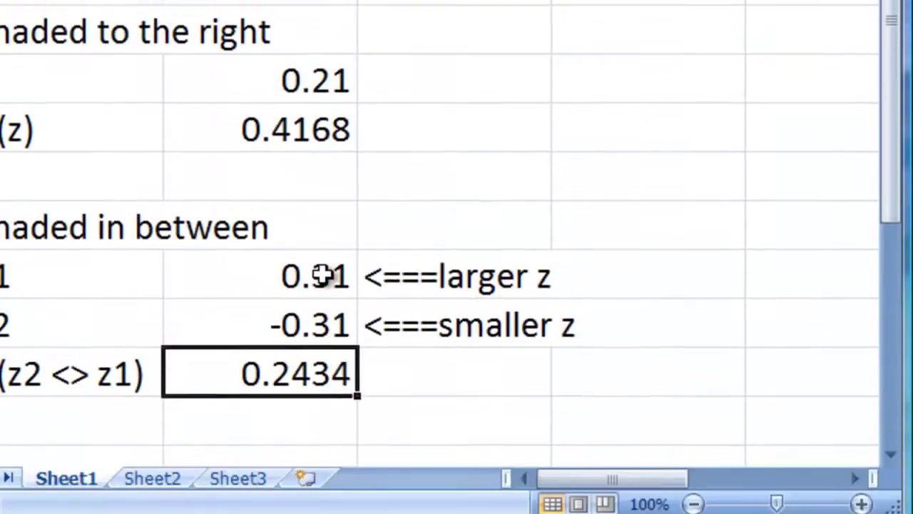
pyautogui.click(326, 271)
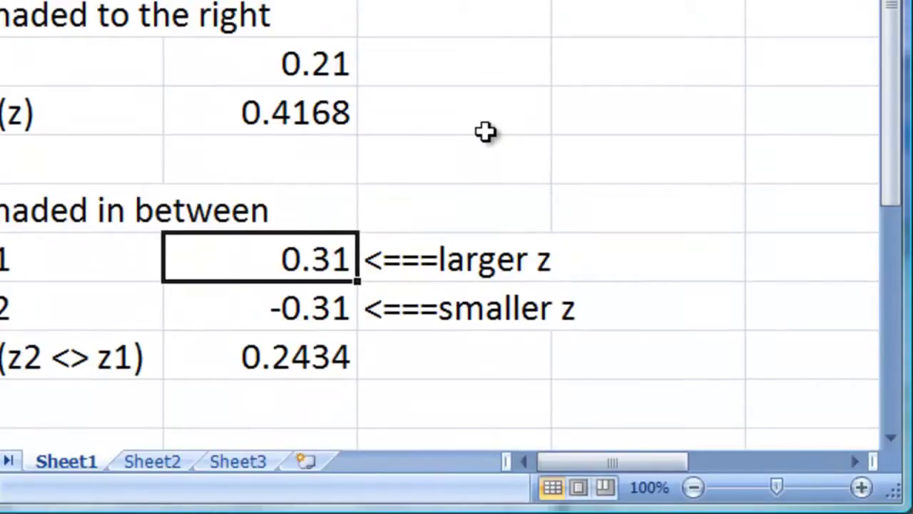
pyautogui.write('1.23')
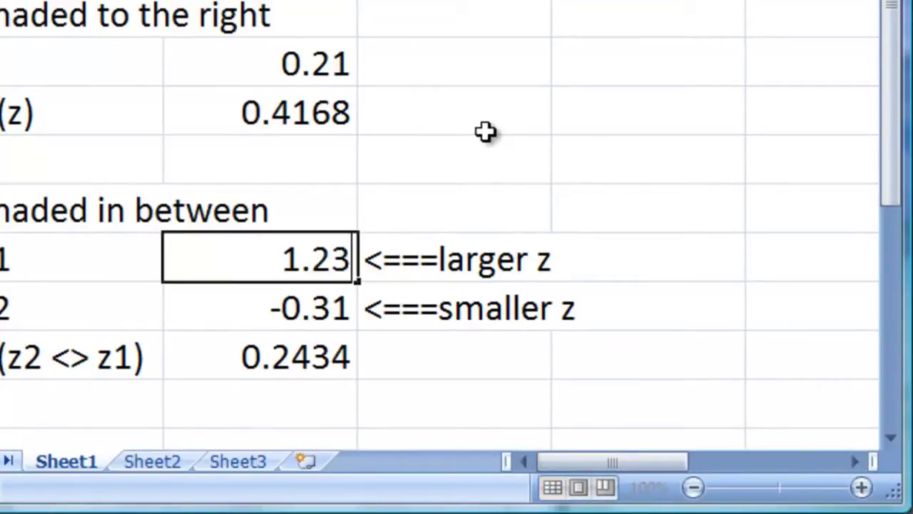
pyautogui.press('Return')
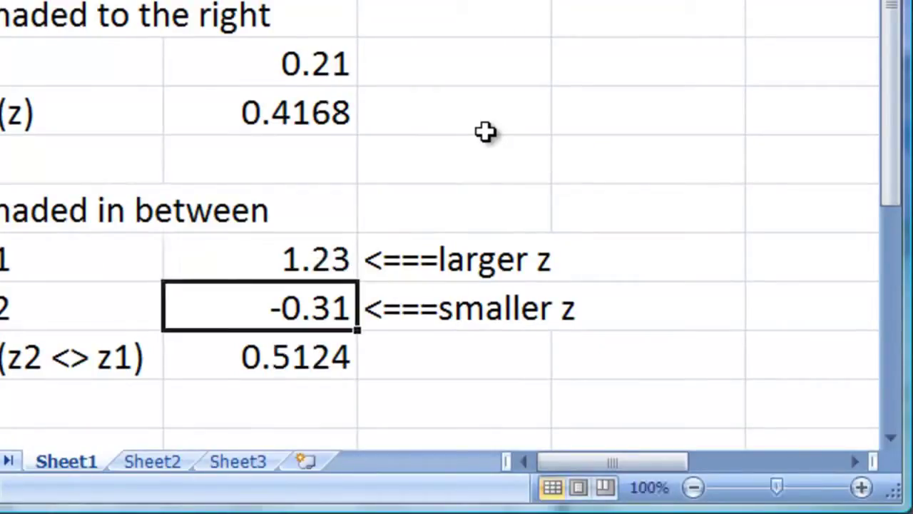
pyautogui.click(323, 358)
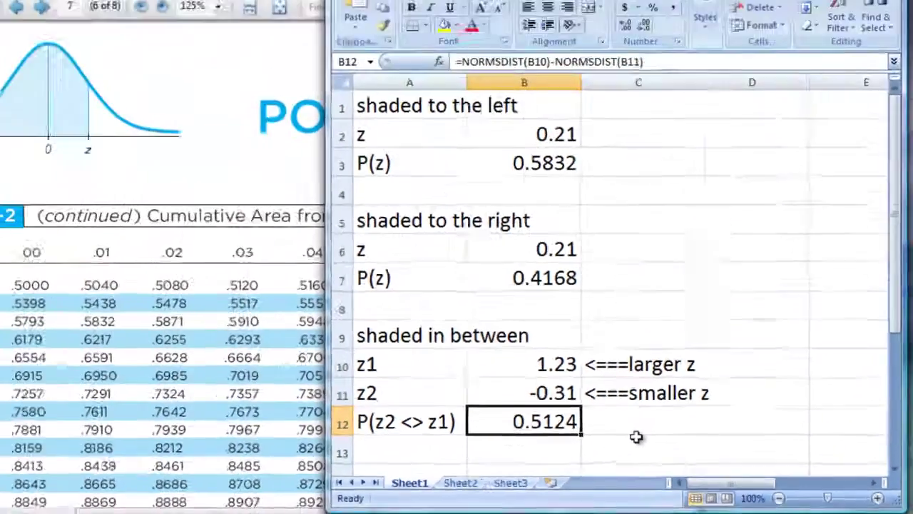
pyautogui.press('Up')
pyautogui.press('Up')
pyautogui.press('Up')
pyautogui.press('Up')
pyautogui.press('Up')
pyautogui.press('Up')
pyautogui.press('Up')
pyautogui.press('Up')
pyautogui.press('Up')
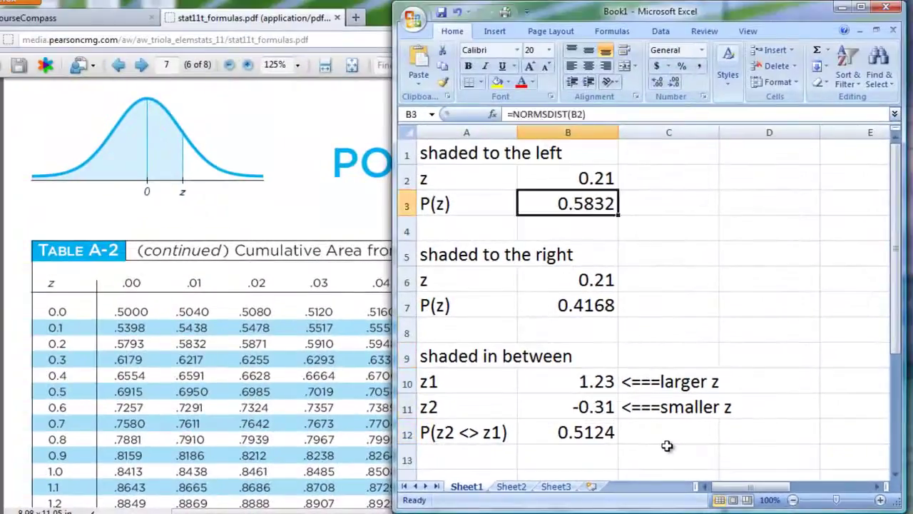
pyautogui.press('Up')
pyautogui.press('Up')
pyautogui.press('Left')
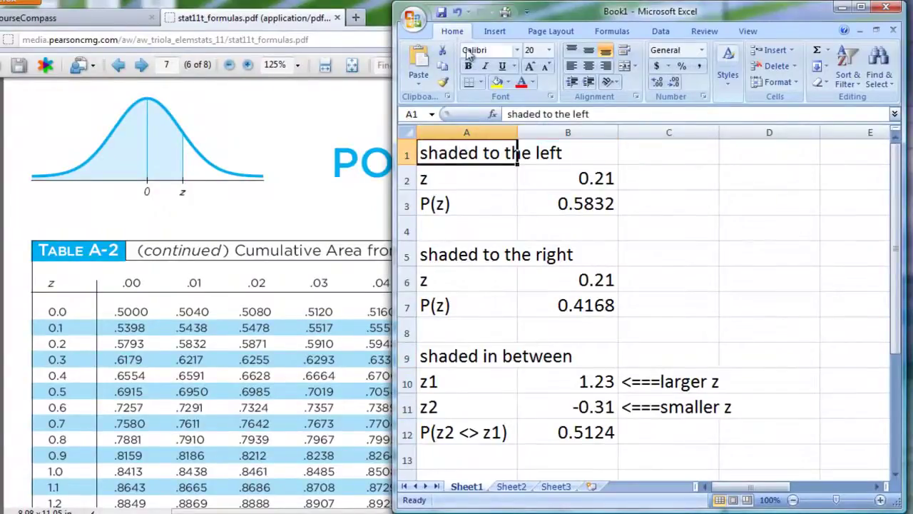
pyautogui.click(441, 14)
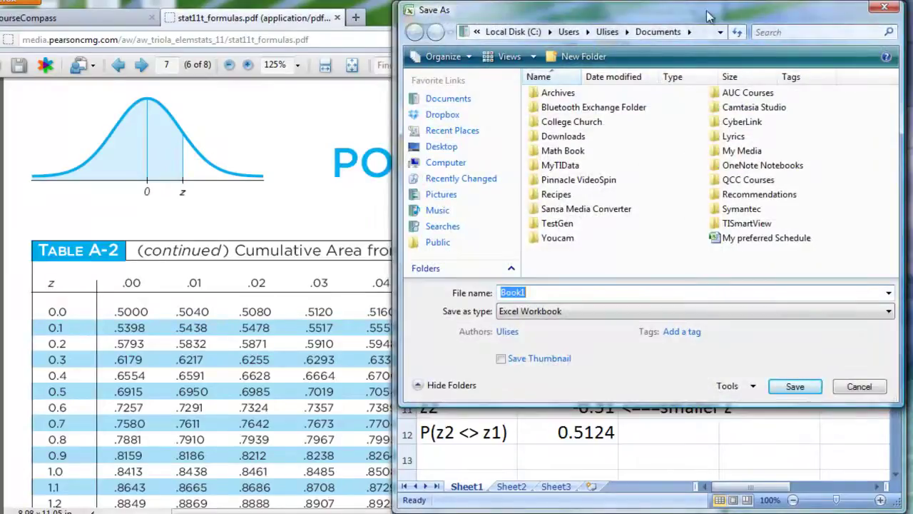
pyautogui.click(884, 7)
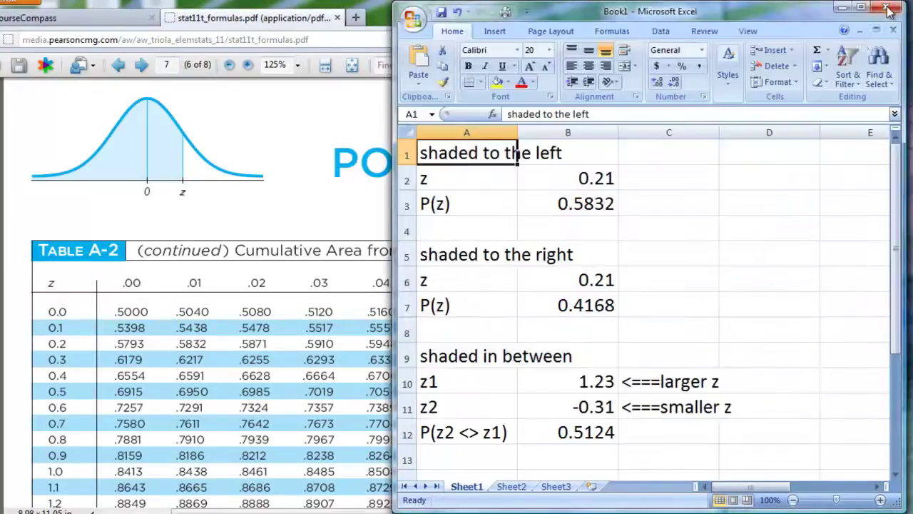